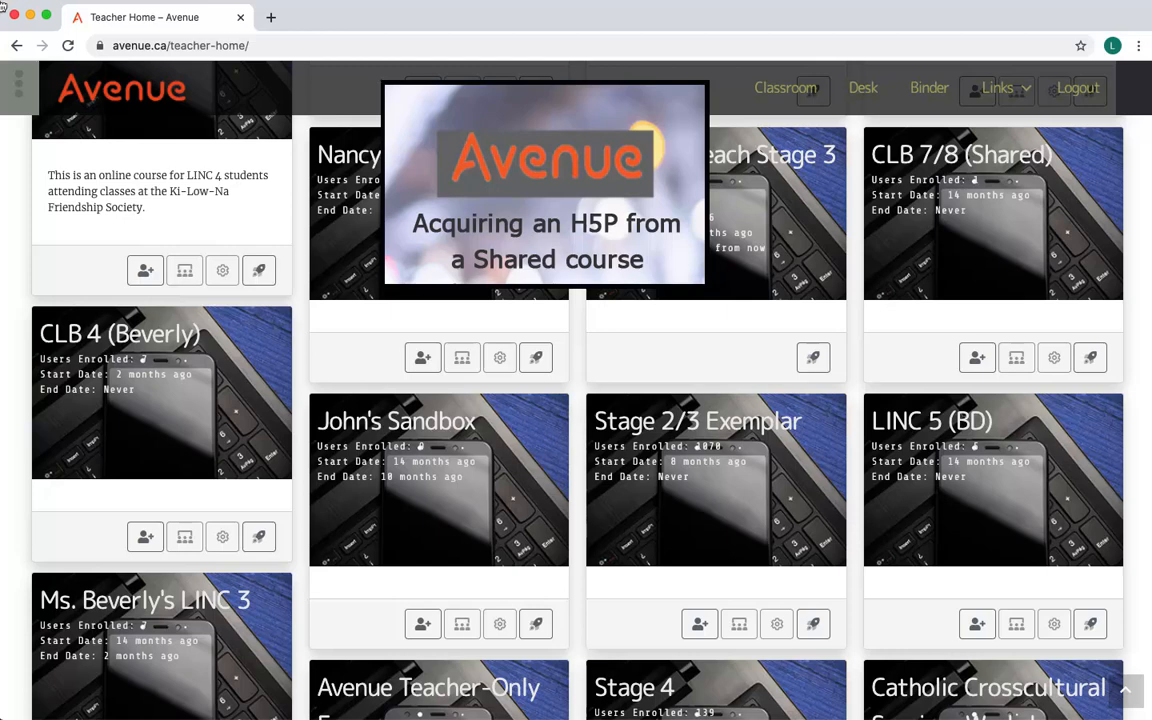
- Open the shared course CLB 7/8 and turn on its editing mode
left_click(1090, 357)
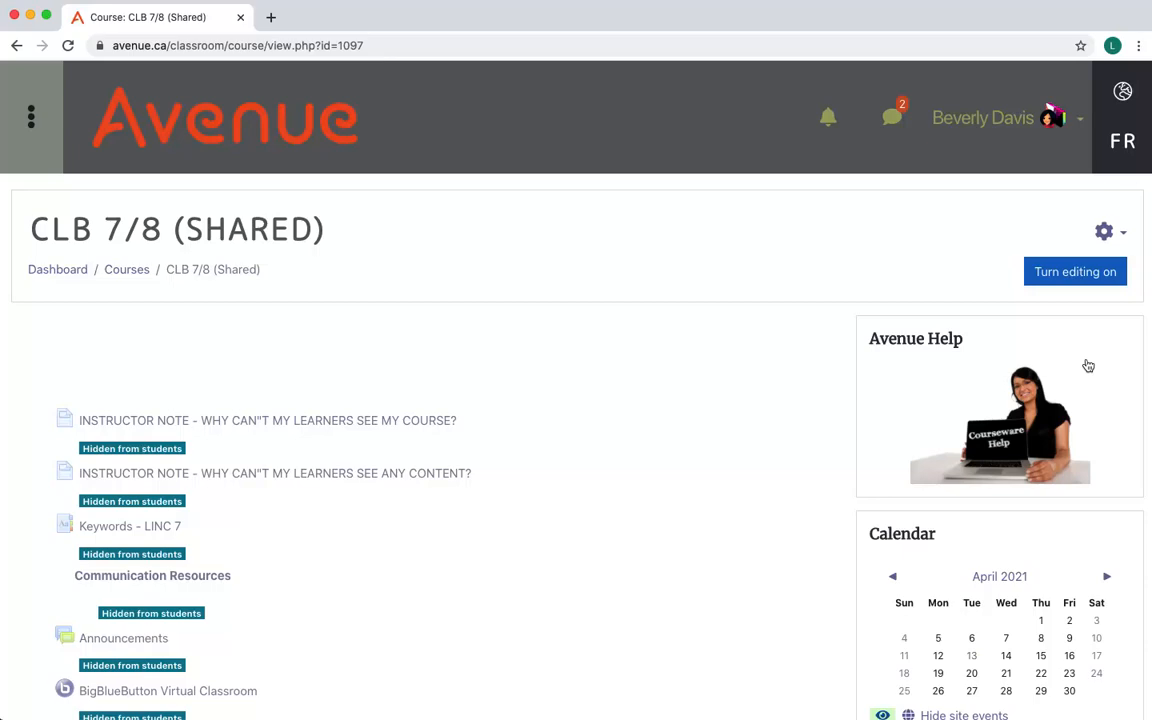
left_click(1068, 271)
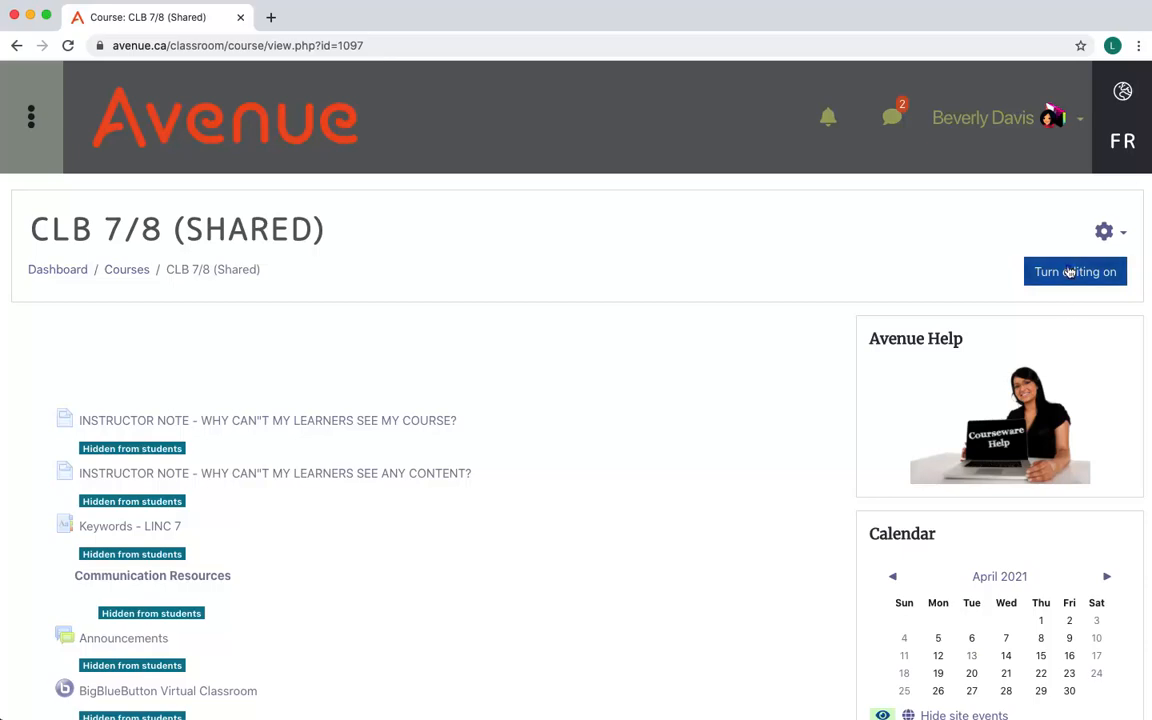
- Copy the H5P activity "2.6. Vocabulary Practice: The CLB" from Module 2 into the Sharing Cart
scroll(1022, 220, "down", 20)
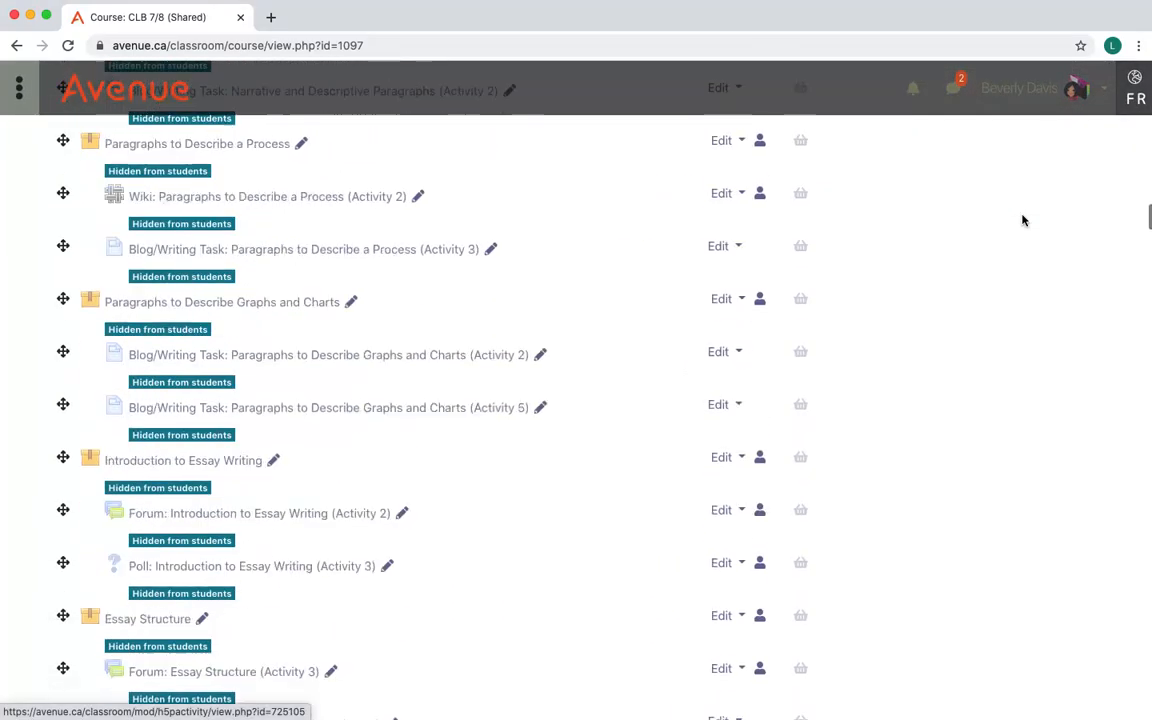
scroll(1022, 220, "down", 20)
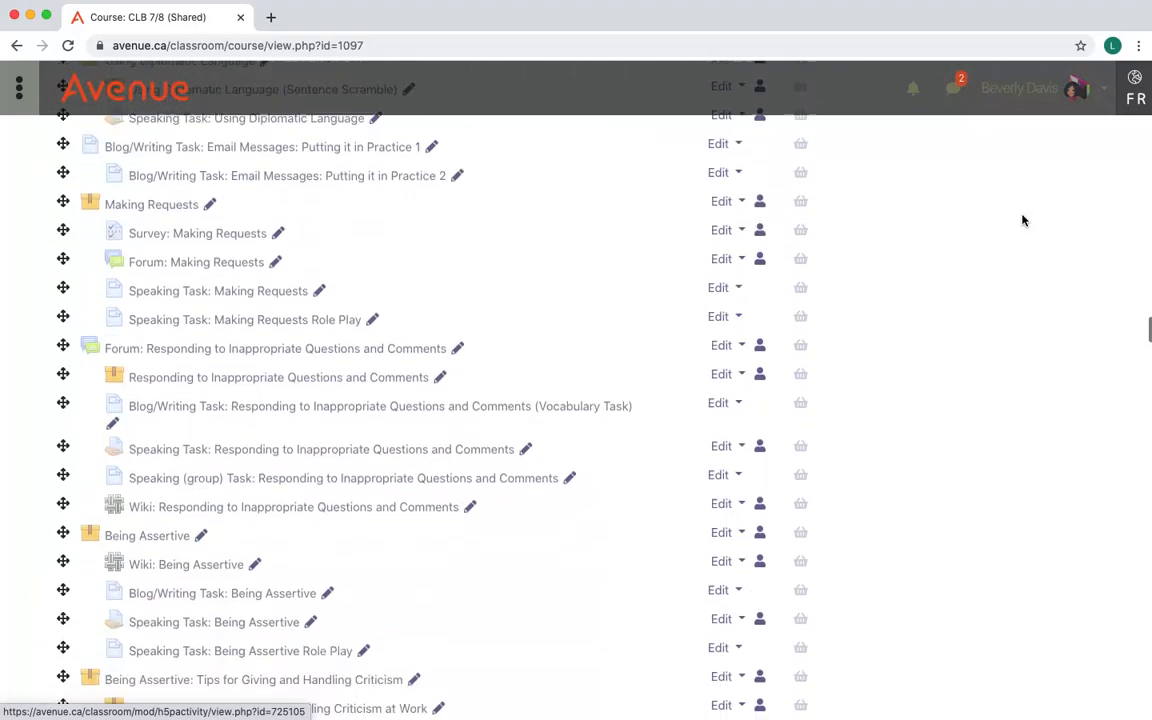
scroll(1022, 220, "down", 20)
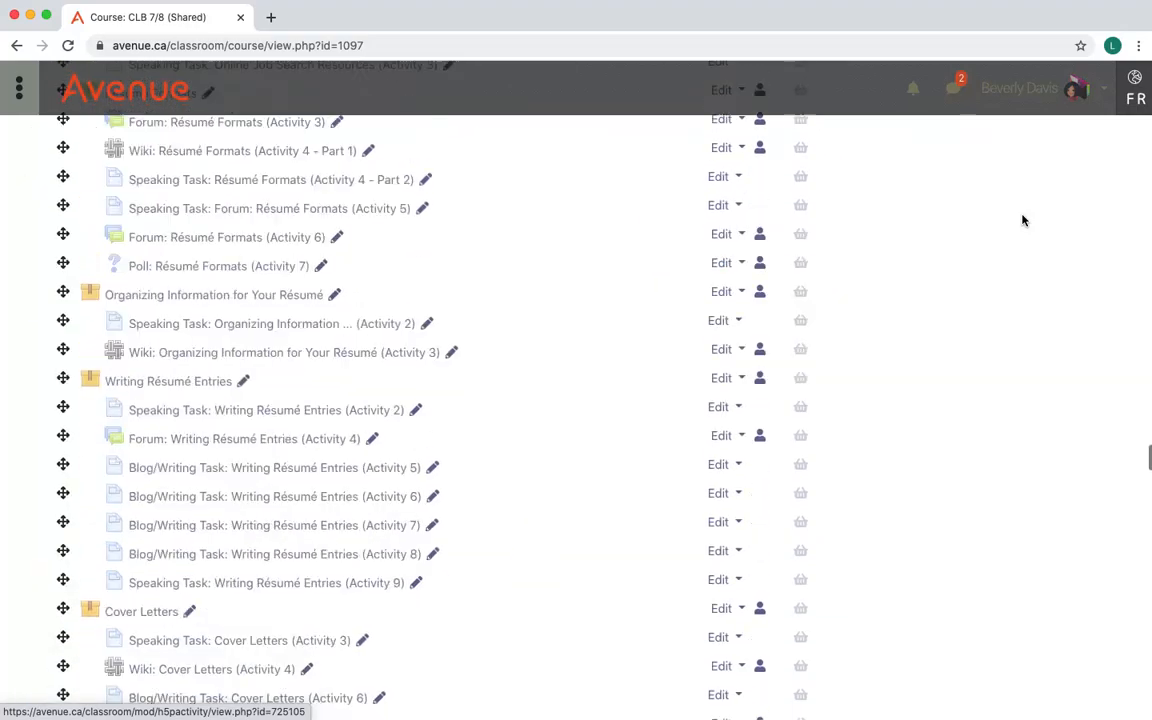
scroll(1022, 220, "down", 20)
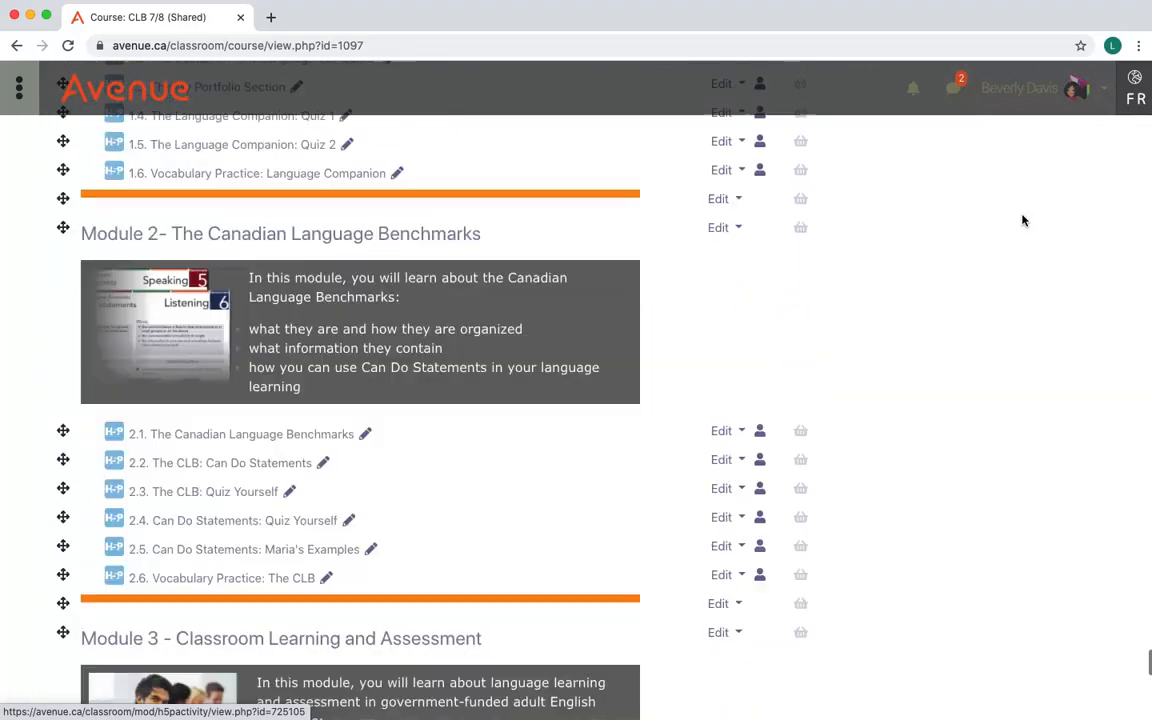
scroll(1022, 220, "up", 5)
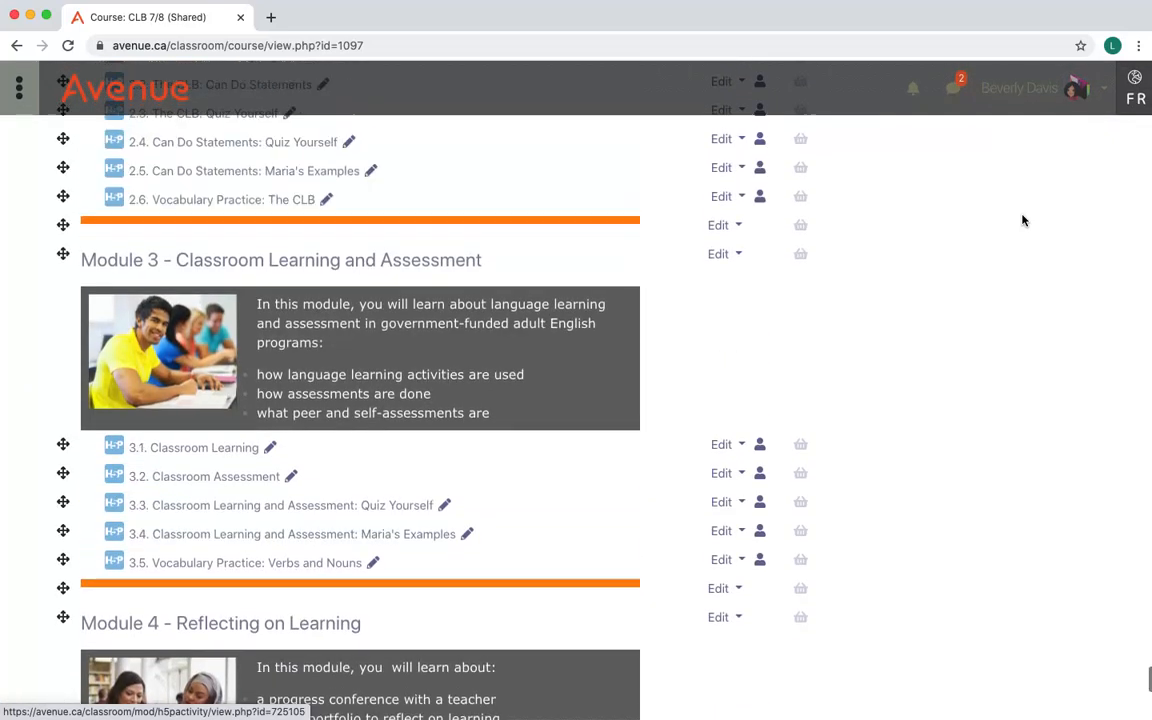
scroll(1022, 220, "up", 2)
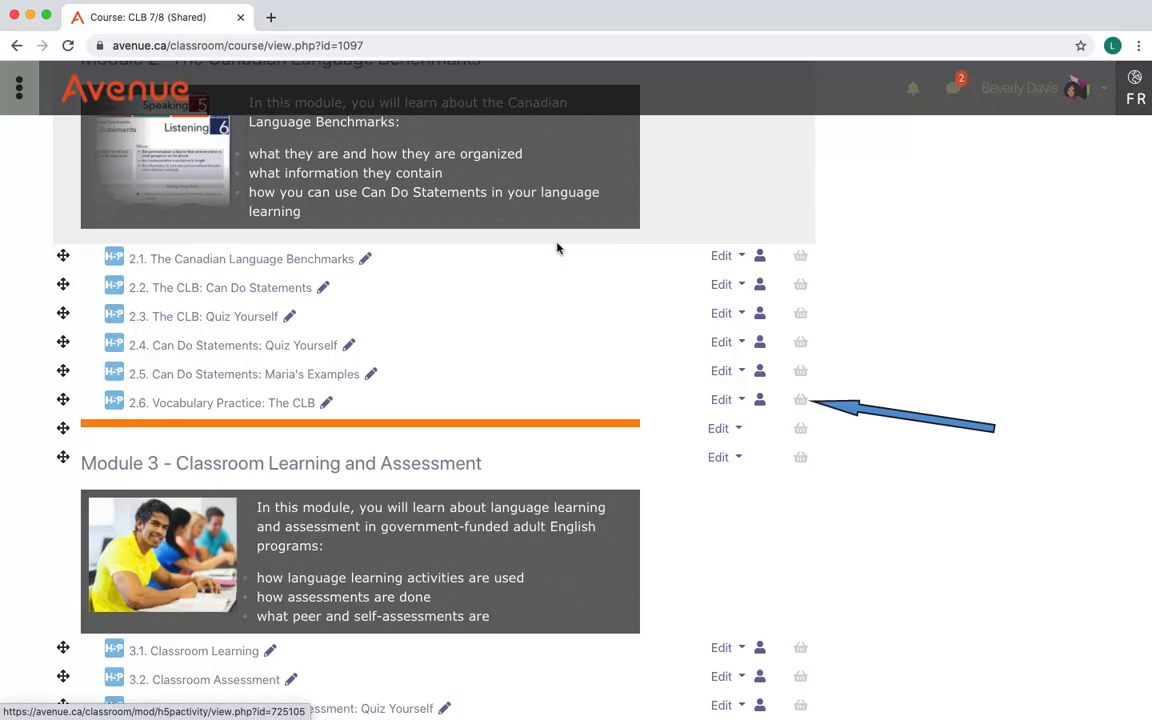
left_click(800, 401)
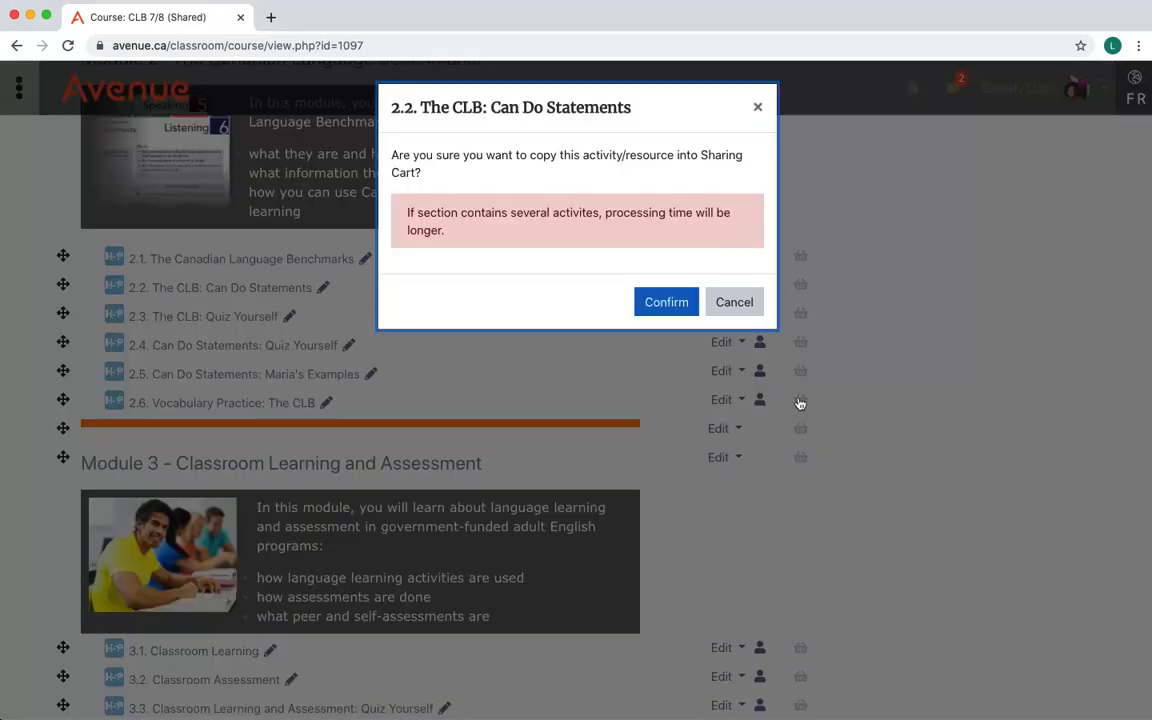
left_click(666, 302)
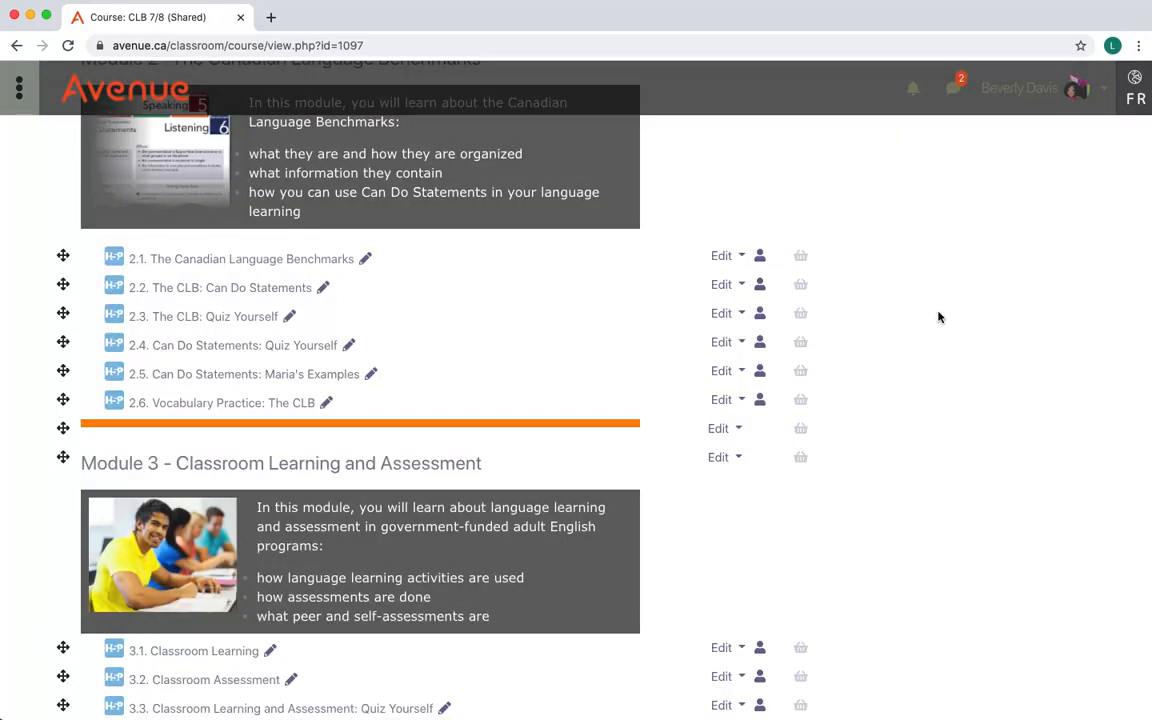
- Examine the Sharing Cart block of the shared course for the copied H5P activity
scroll(938, 317, "up", 15)
scroll(938, 317, "up", 20)
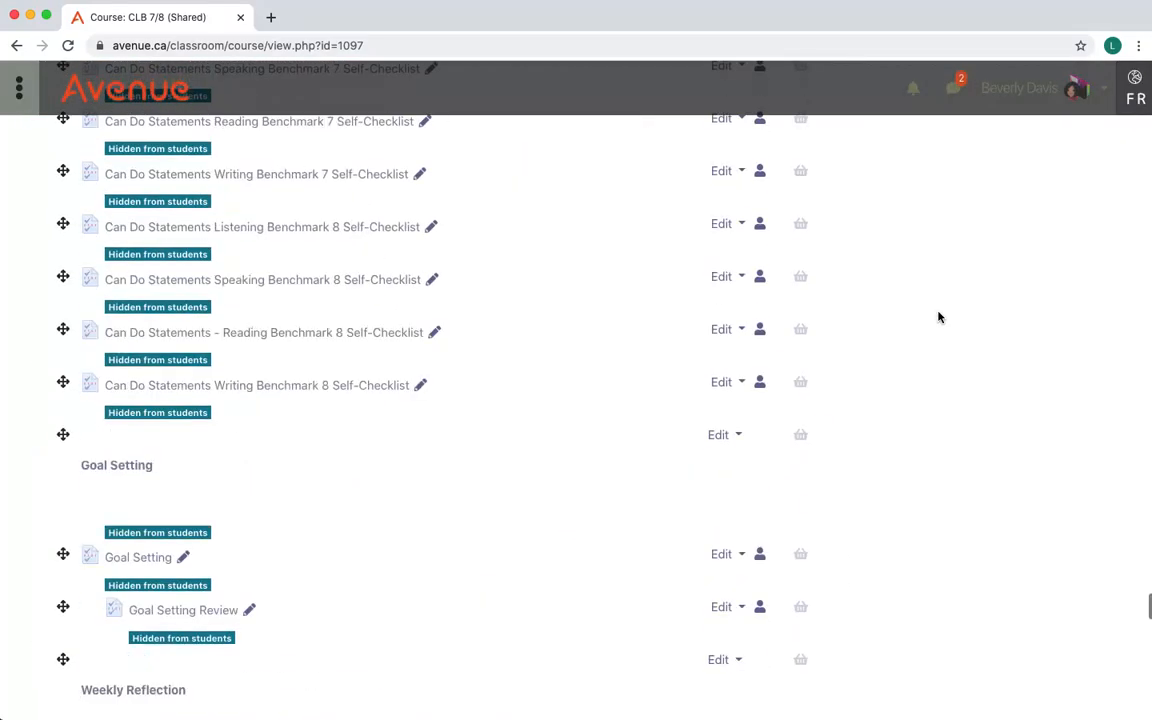
scroll(938, 317, "up", 20)
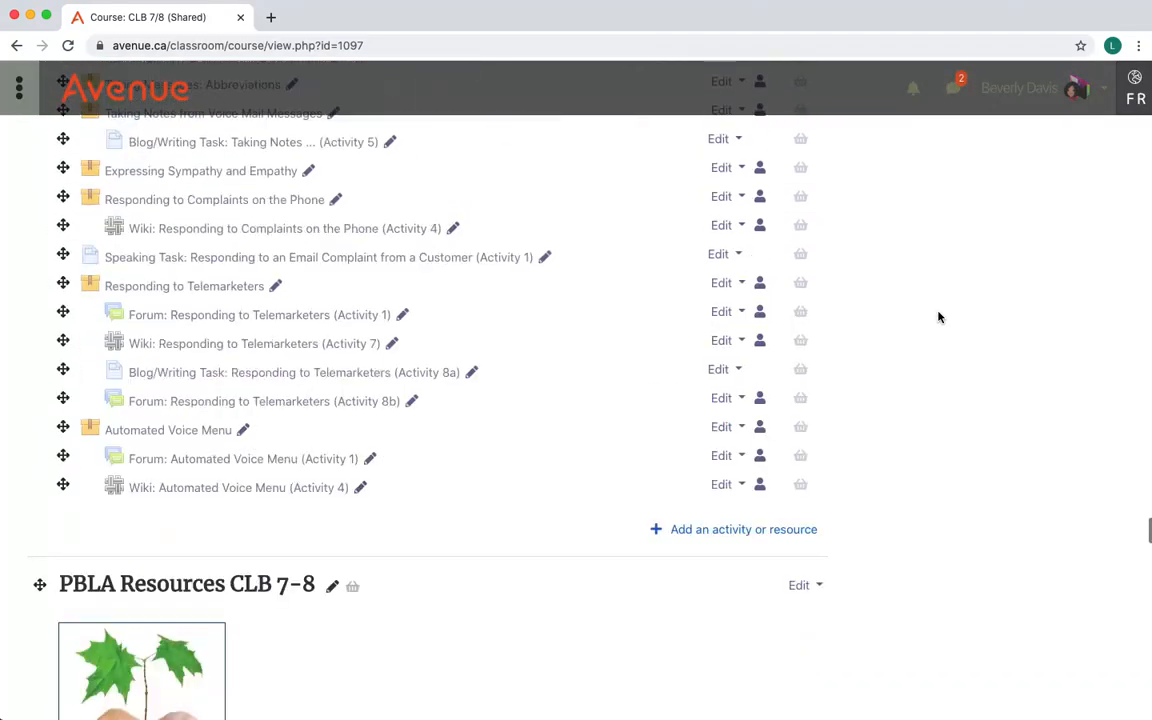
scroll(938, 317, "up", 20)
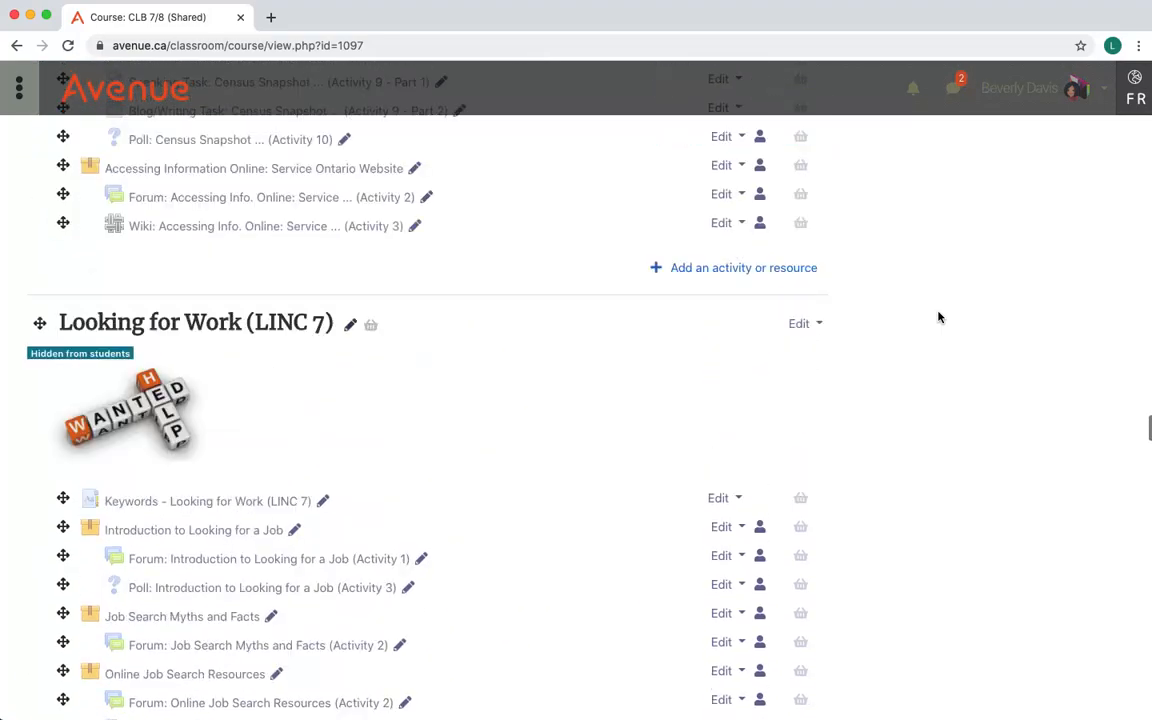
scroll(938, 317, "up", 20)
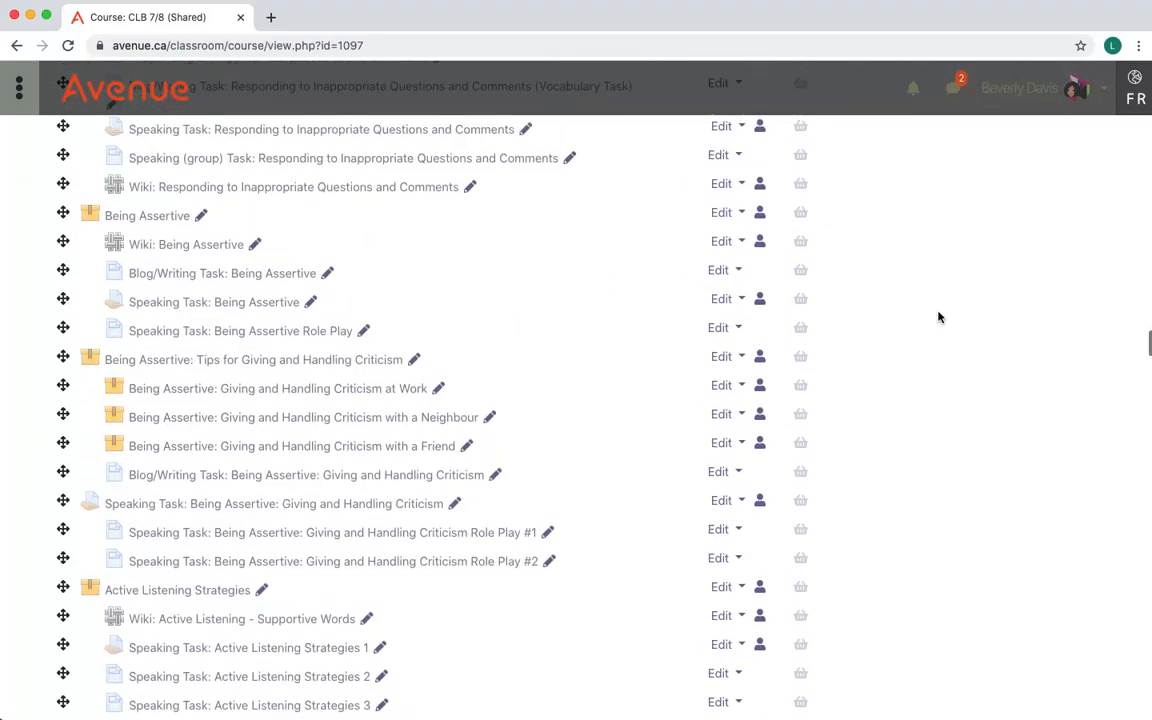
scroll(938, 317, "up", 20)
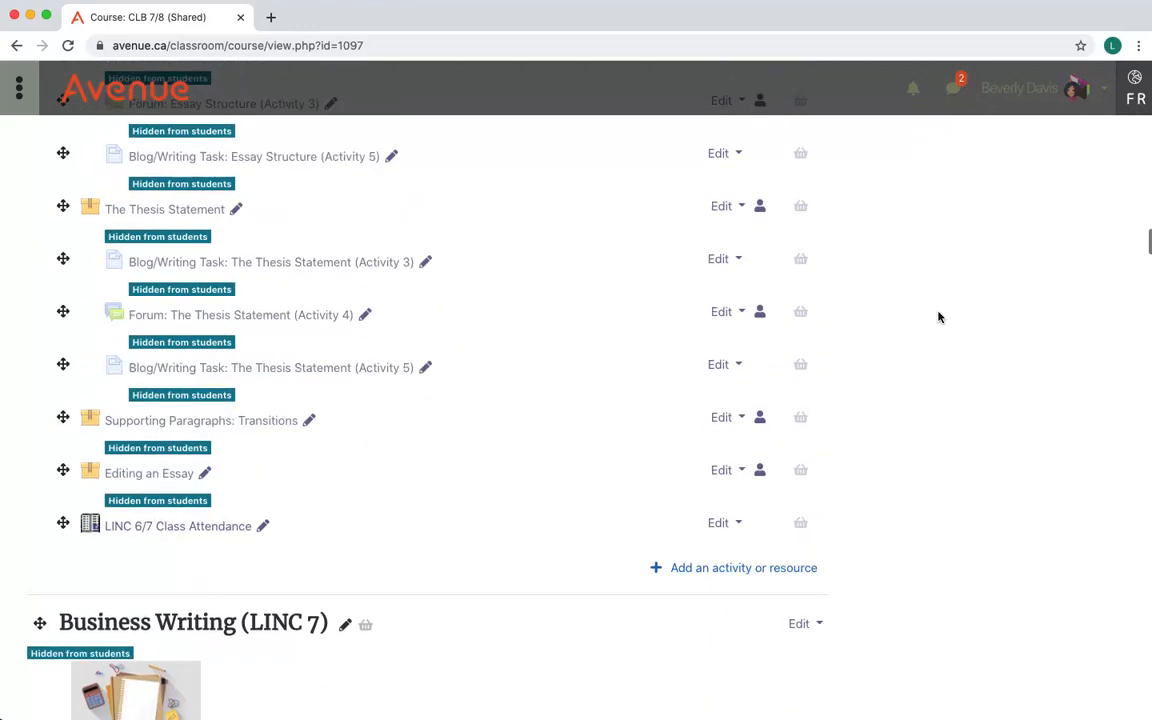
scroll(938, 317, "up", 20)
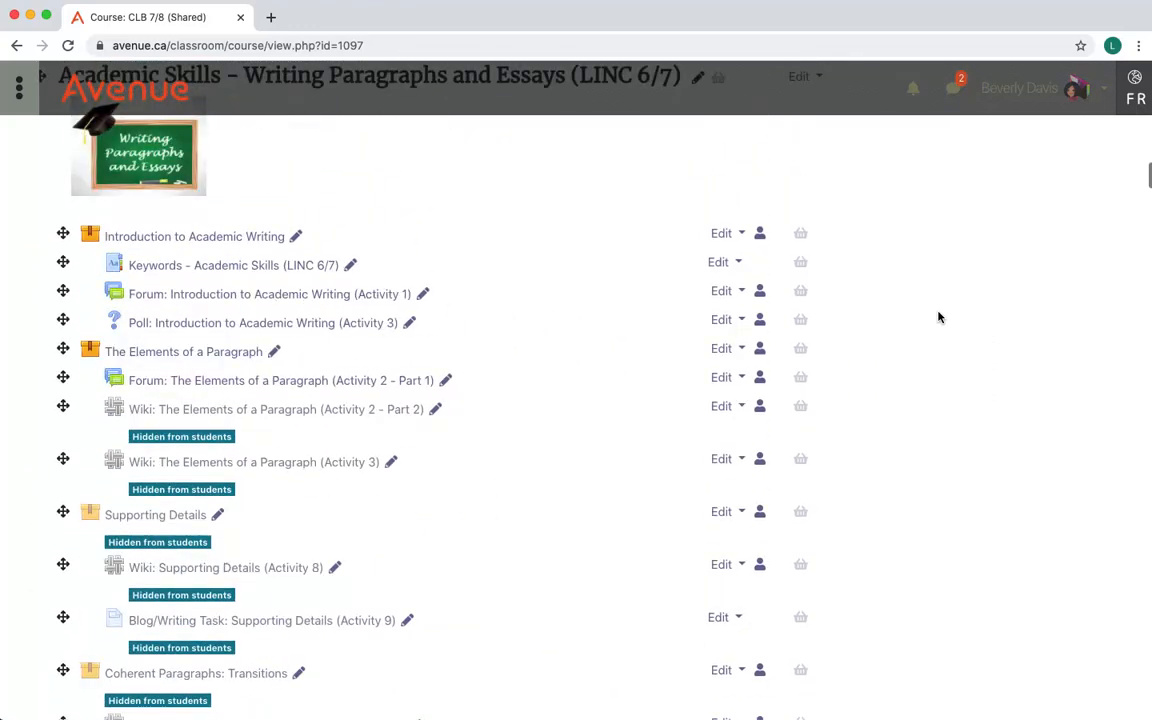
scroll(938, 317, "up", 5)
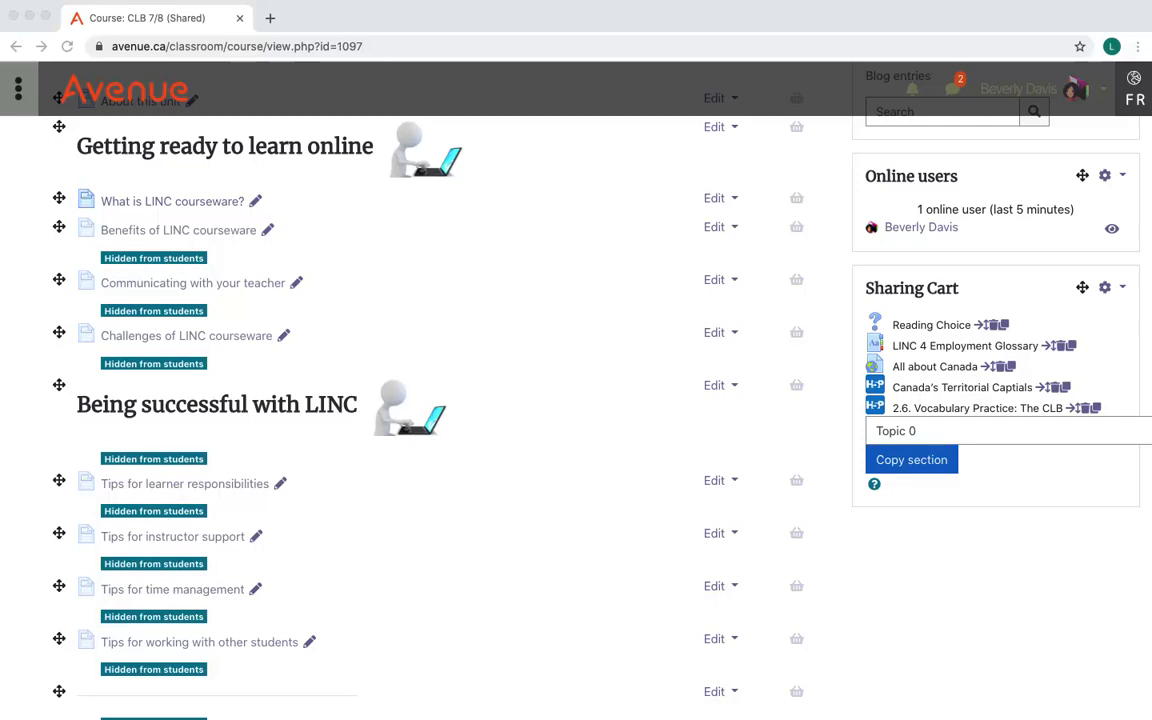
- Return to the dashboard, open the recently accessed CLB 4 course and turn on its editing mode
scroll(980, 589, "up", 15)
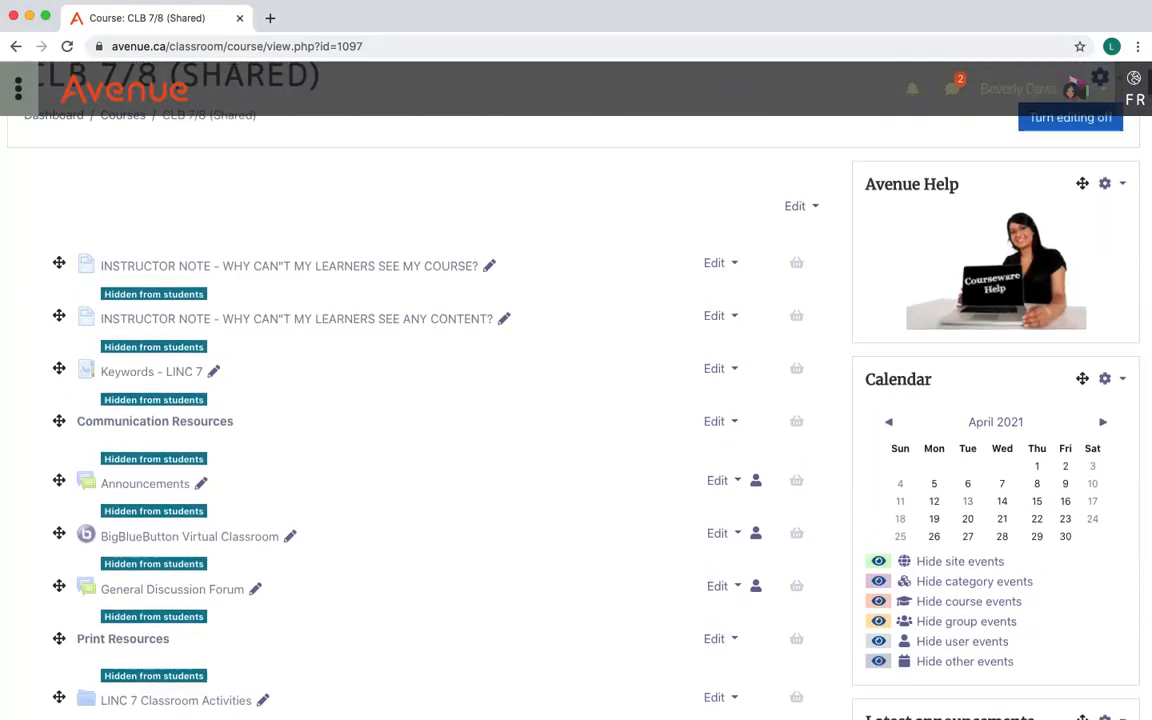
scroll(1085, 257, "up", 3)
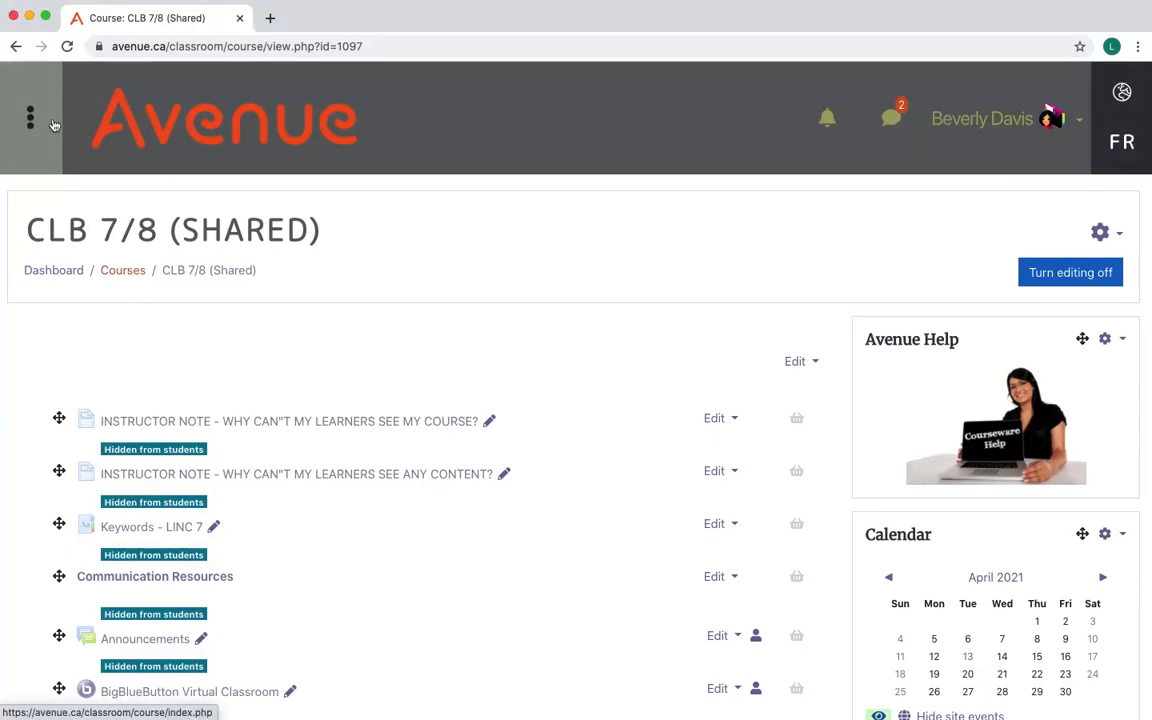
left_click(61, 276)
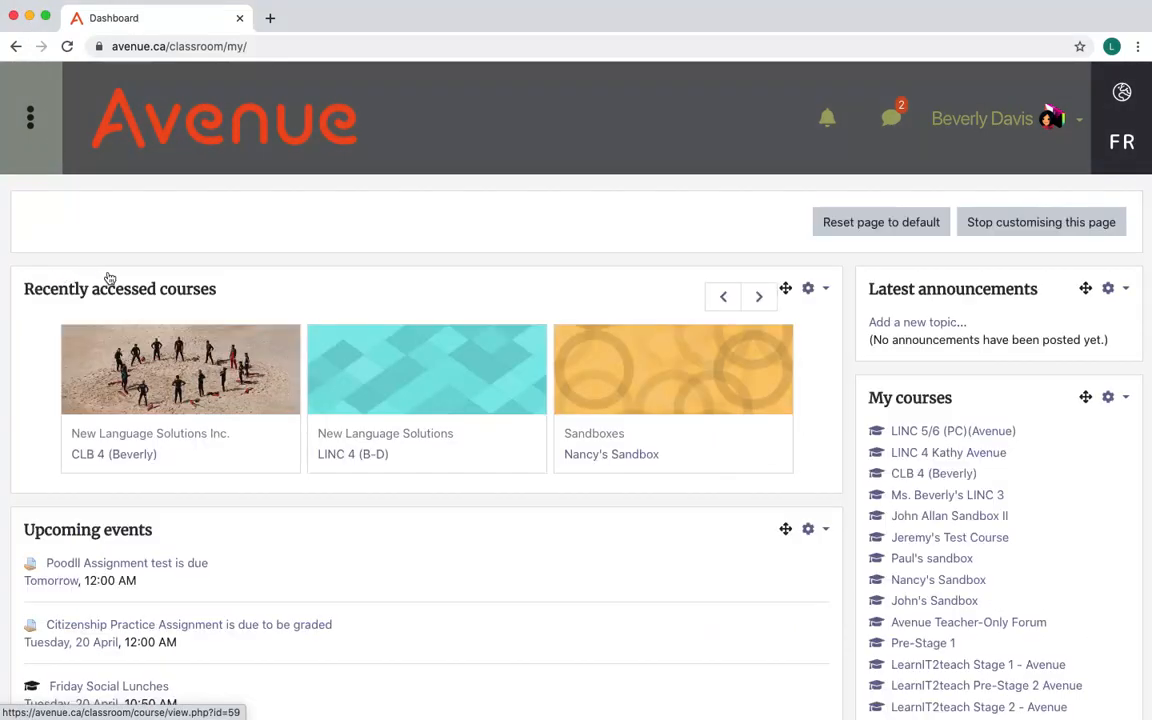
left_click(208, 359)
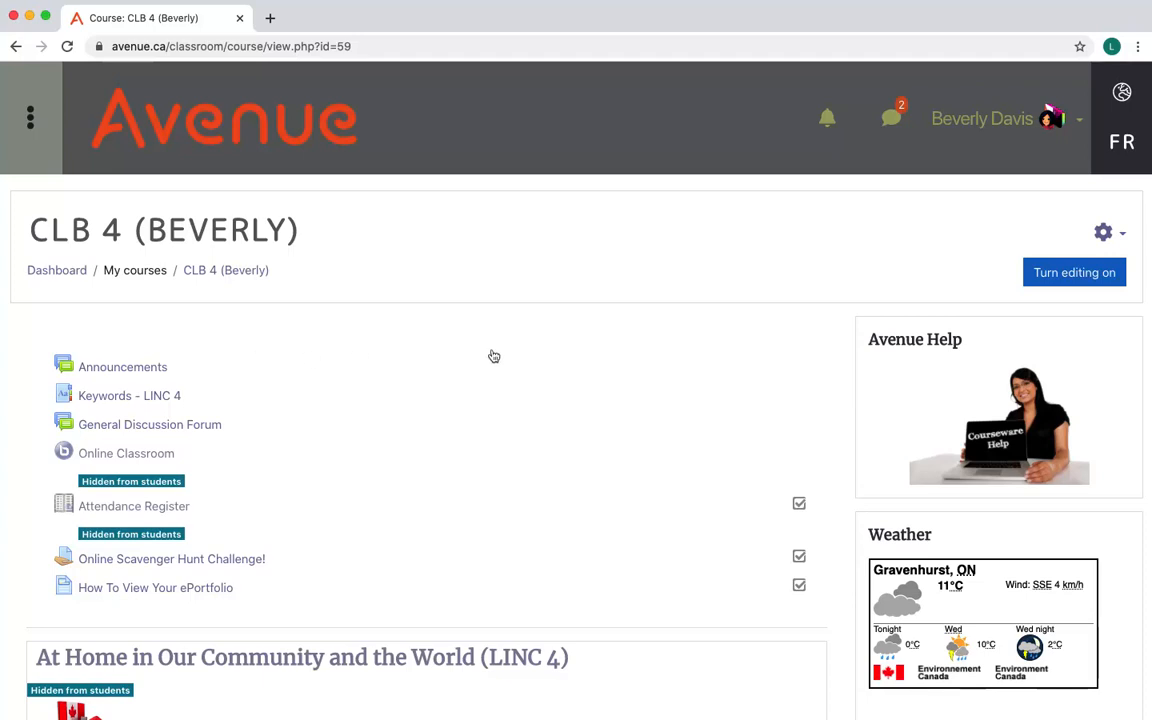
left_click(1074, 272)
- Copy "2.6. Vocabulary Practice: The CLB" from the Sharing Cart to the end of the course's last section, below the Weekly Reflection items
scroll(1075, 420, "down", 10)
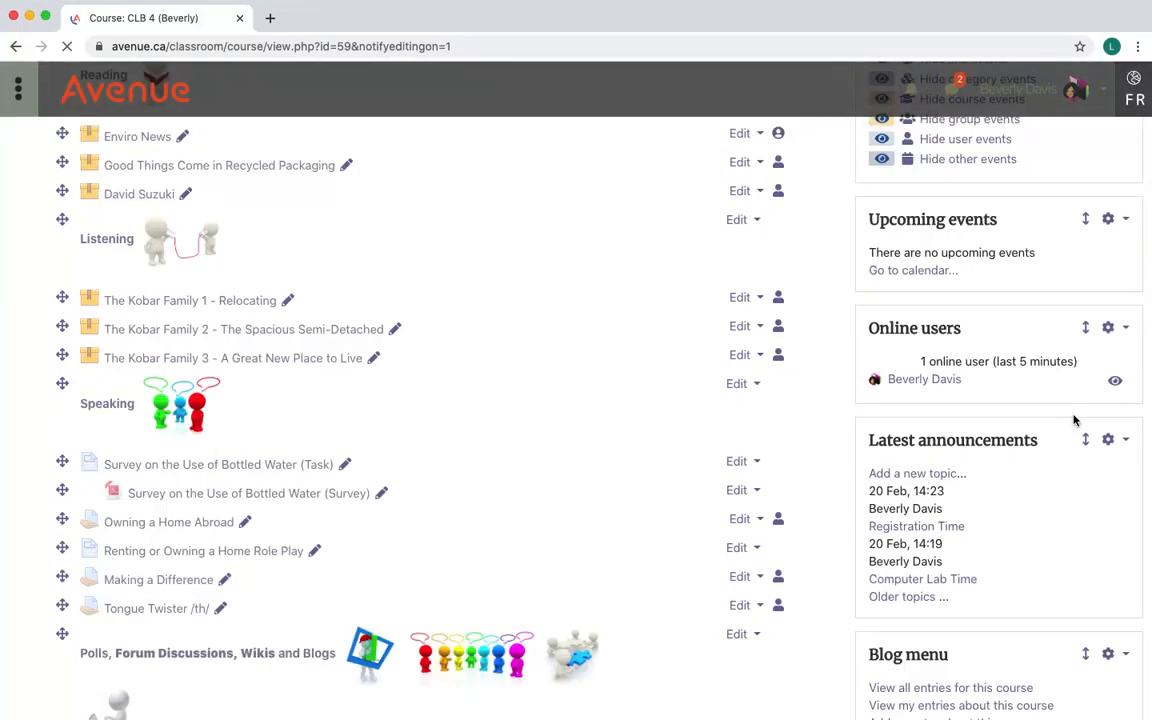
scroll(1074, 420, "down", 6)
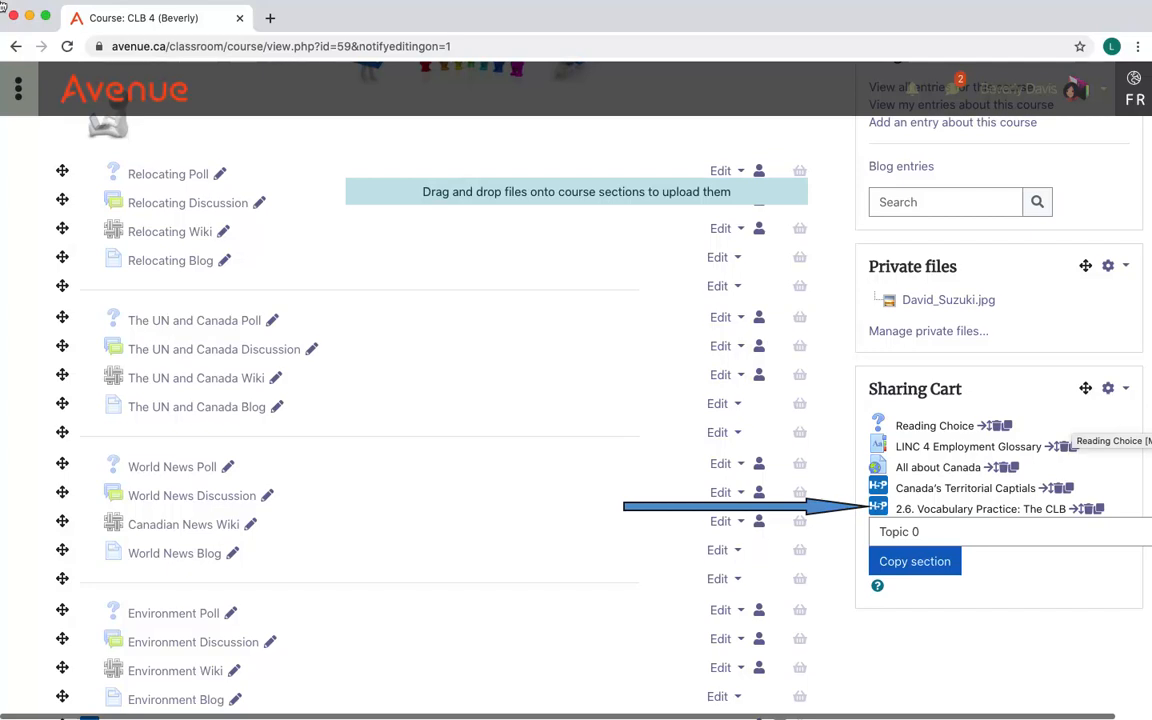
left_click(1101, 512)
scroll(1052, 610, "down", 20)
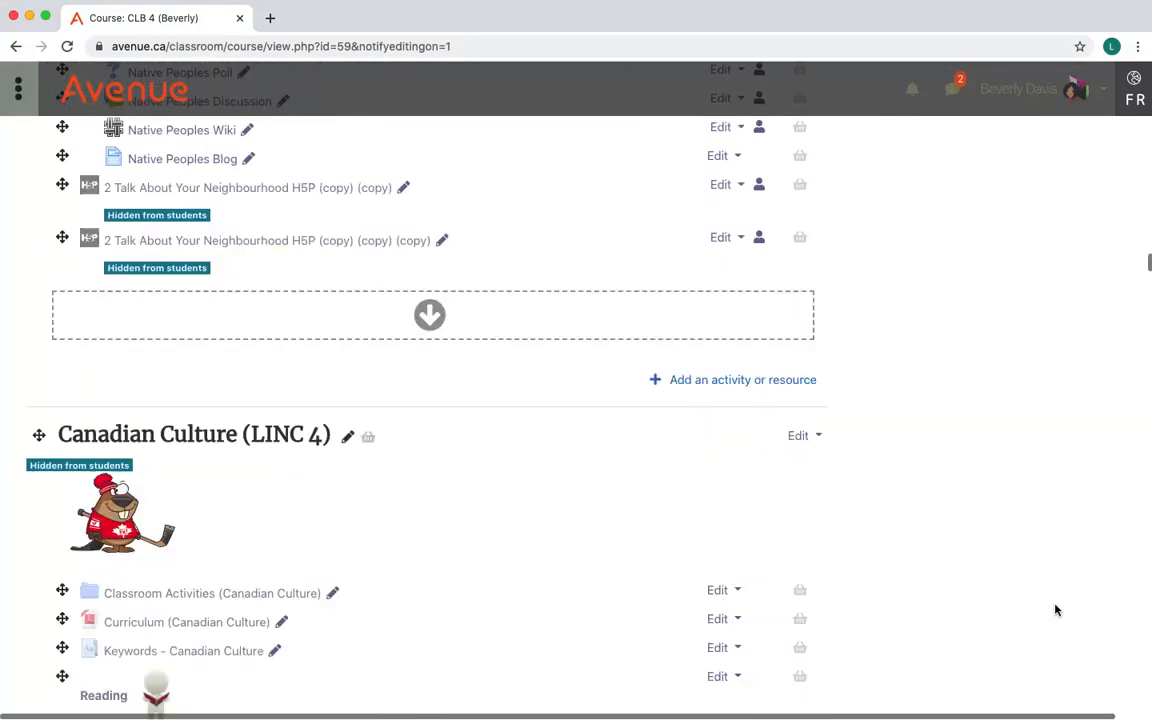
scroll(1056, 603, "down", 20)
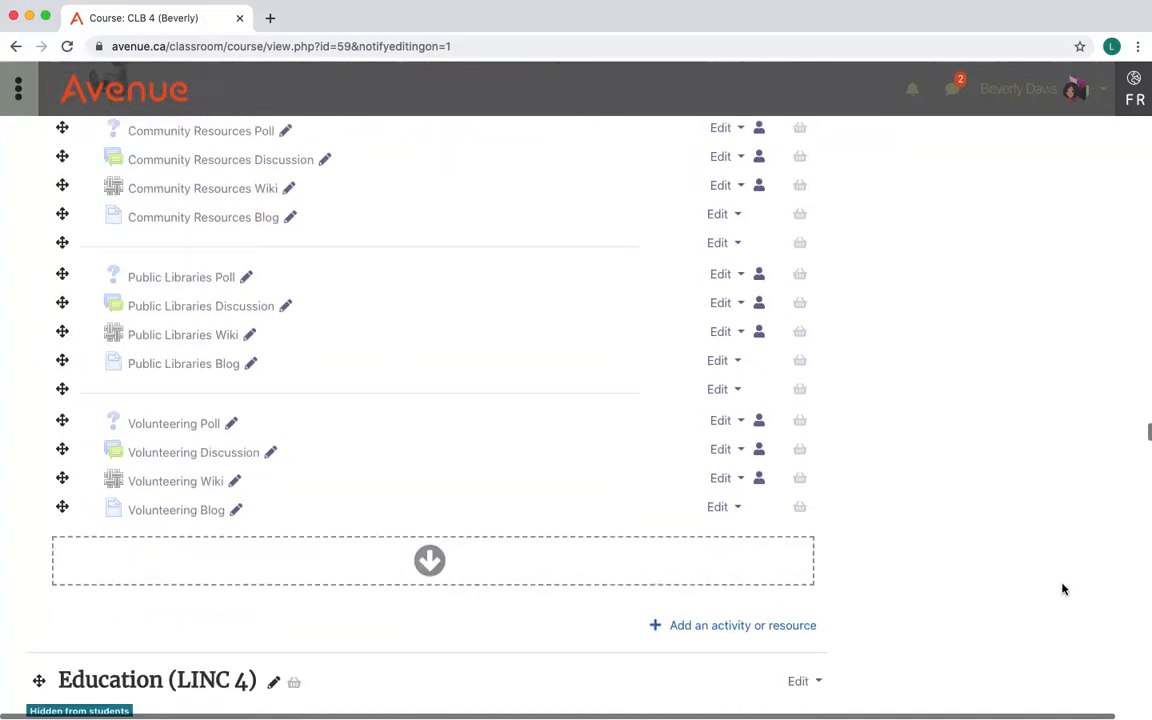
scroll(1060, 591, "down", 20)
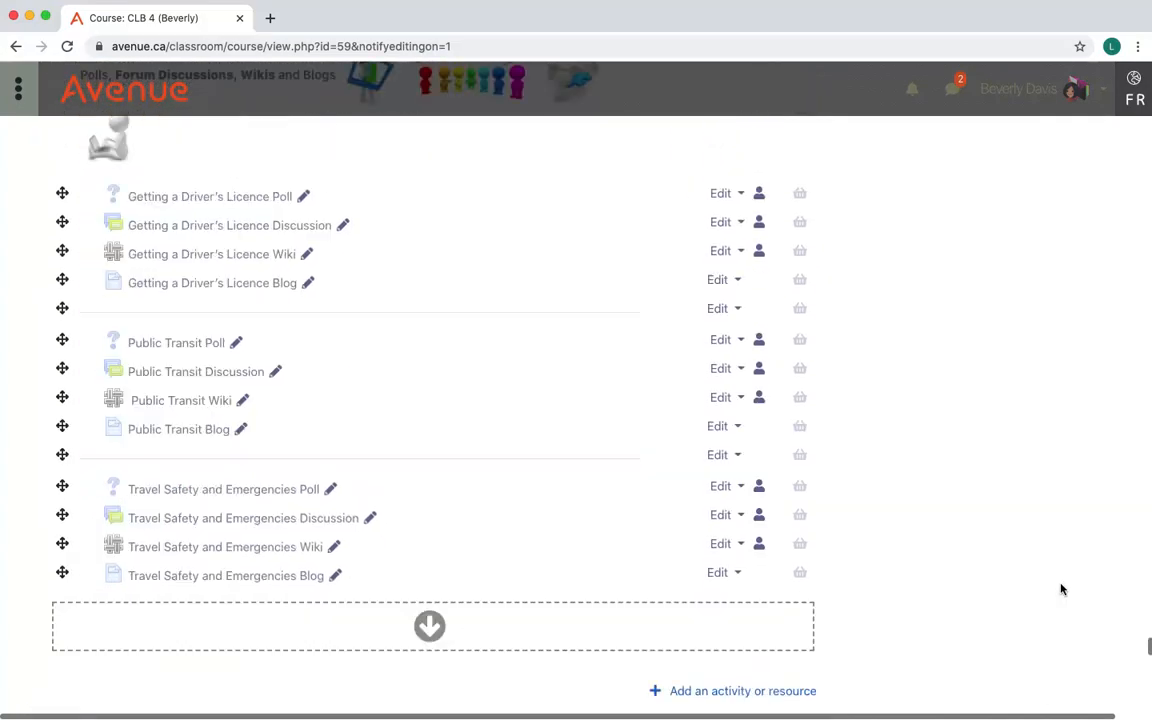
scroll(1060, 589, "down", 5)
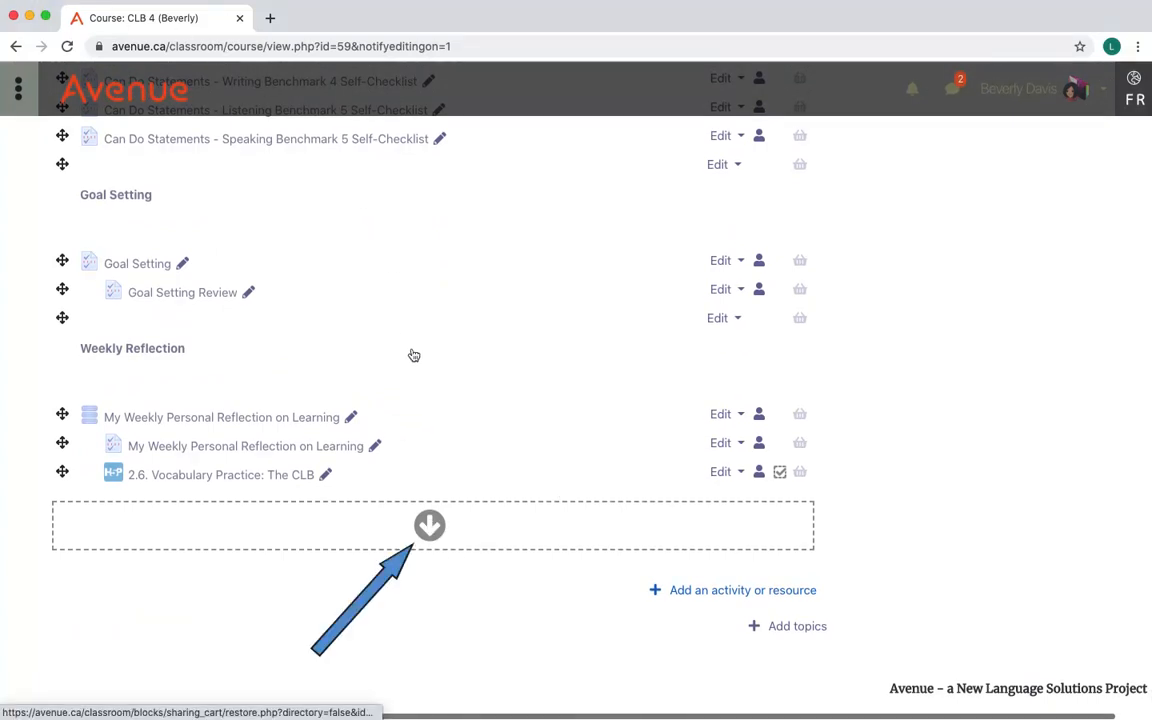
left_click(430, 525)
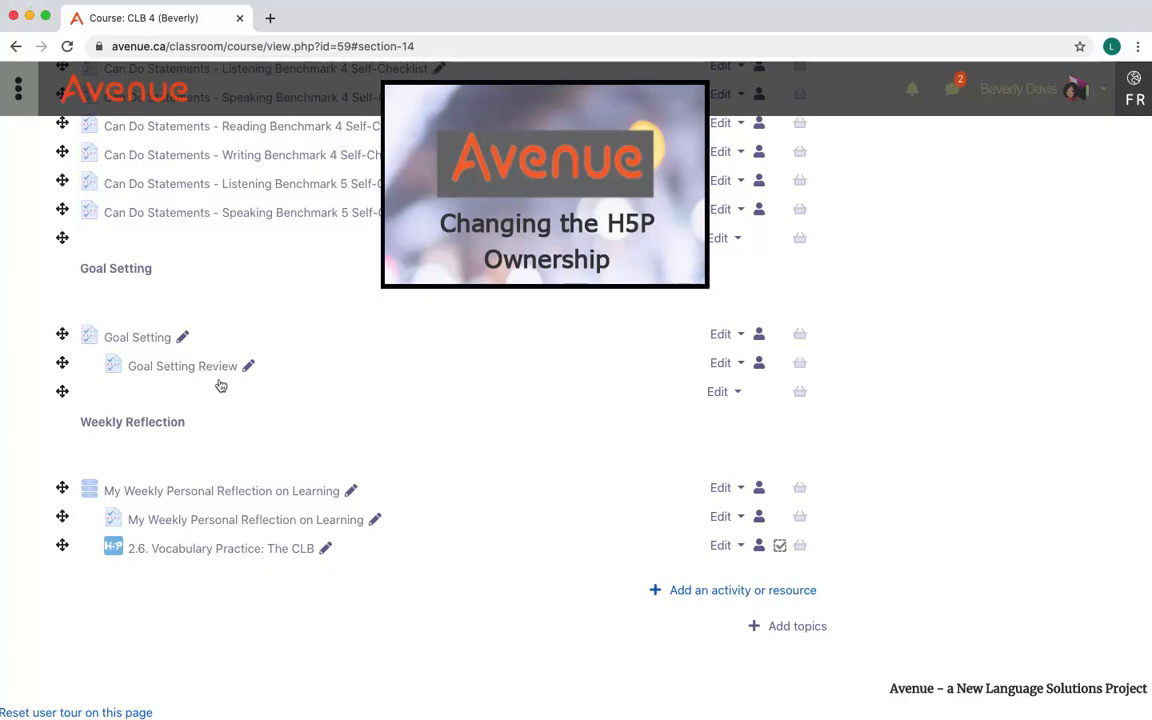
- Download the package file 2_6_The_CLB_VOCAB_PRACTICE.h5p from the settings of the copied "2.6. Vocabulary Practice: The CLB" activity and update the file entry
left_click(226, 548)
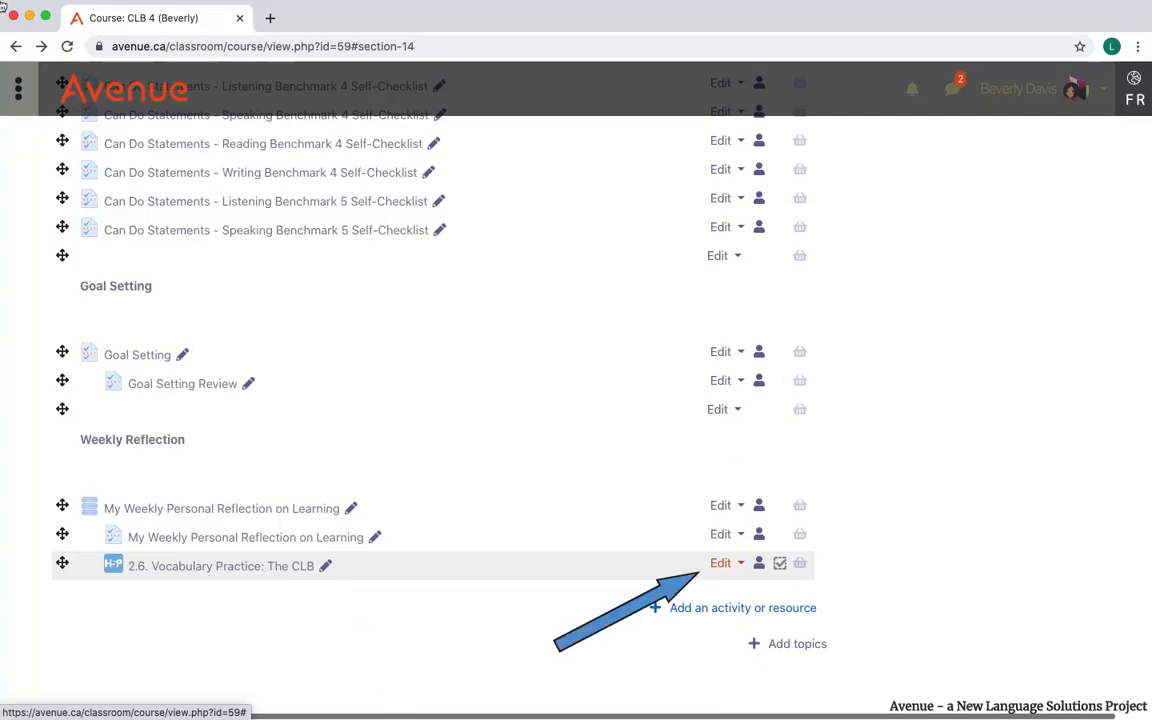
left_click(727, 564)
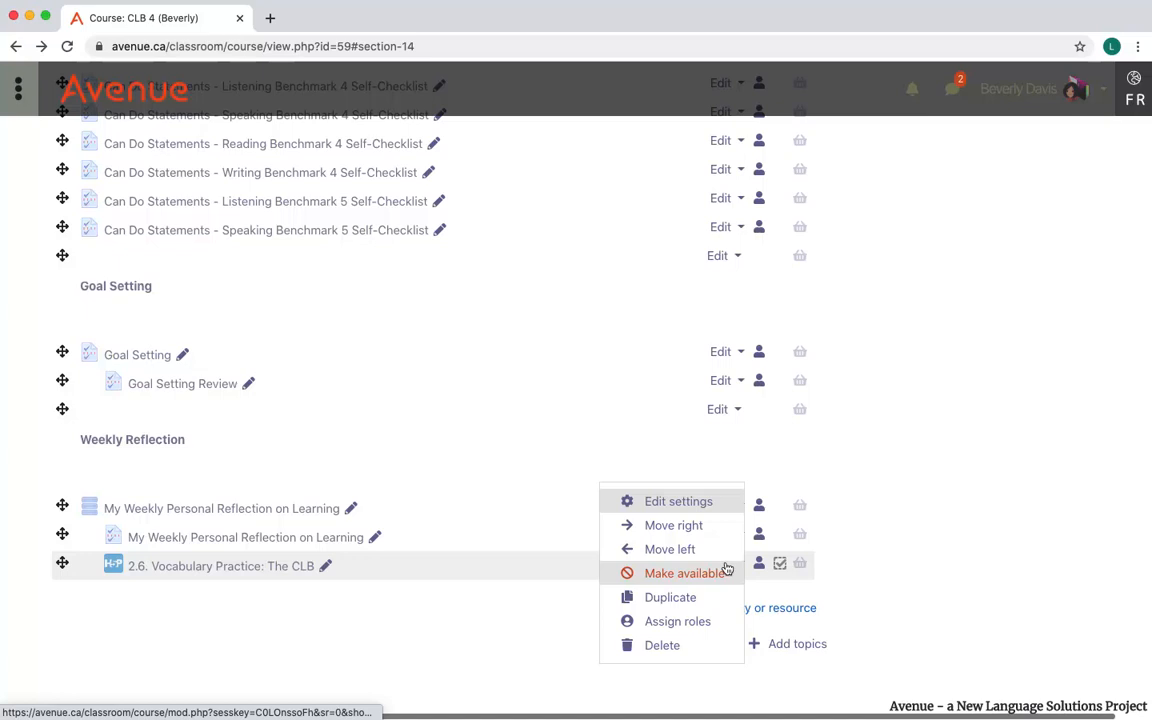
left_click(674, 501)
scroll(650, 555, "down", 3)
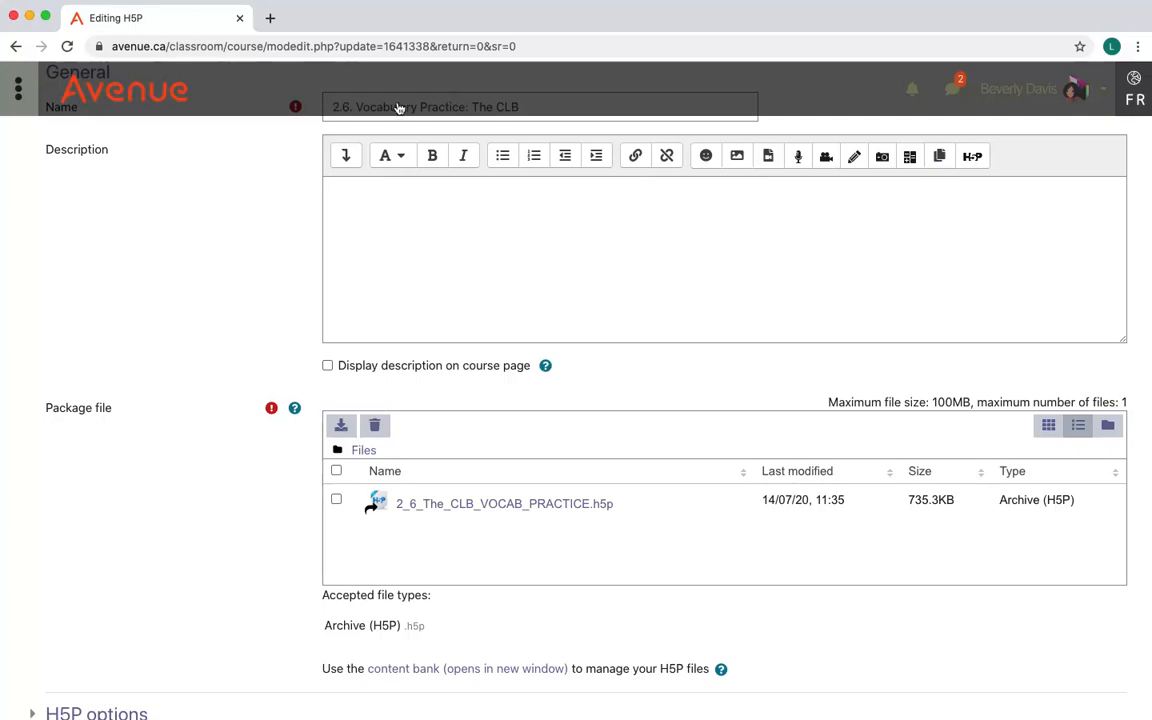
left_click(566, 503)
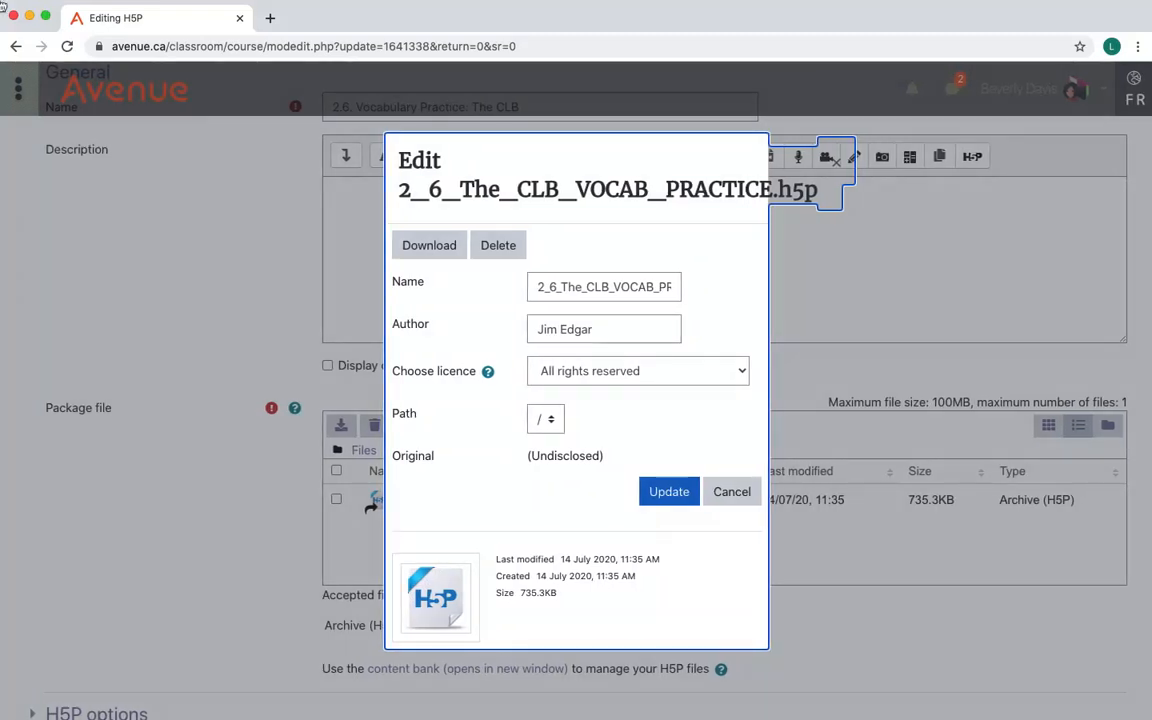
left_click(445, 249)
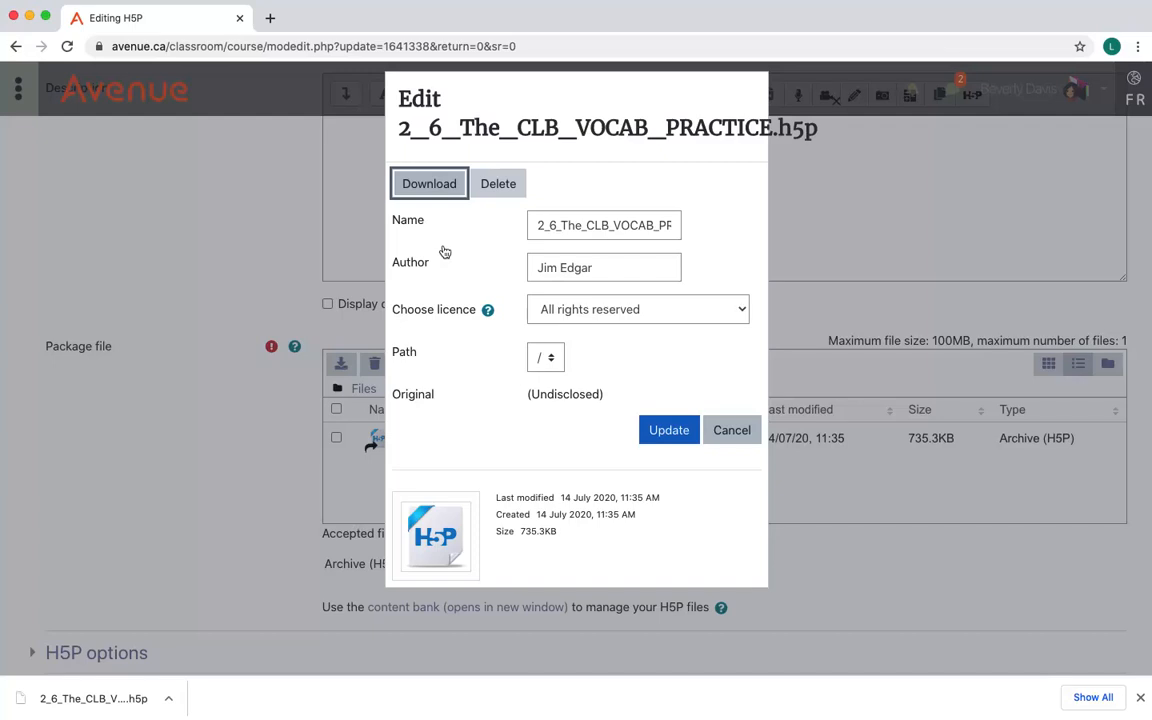
left_click(657, 429)
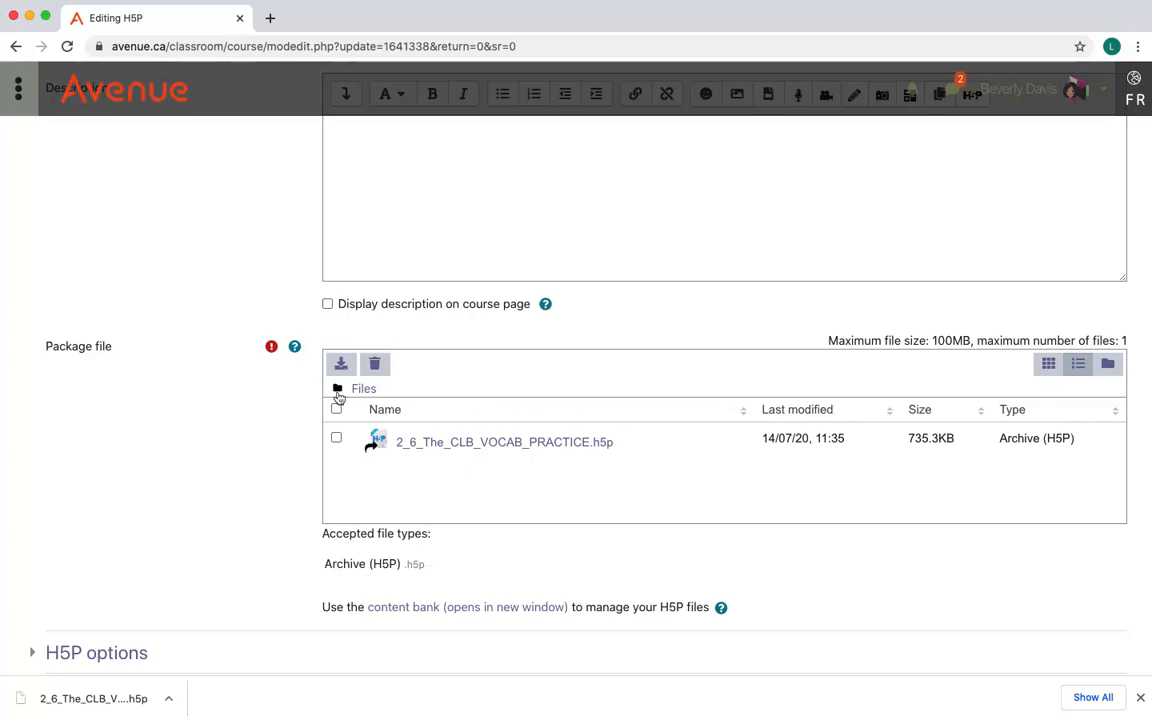
- Open the content bank of the CLB 4 course from the H5P activity's settings page
left_click(23, 100)
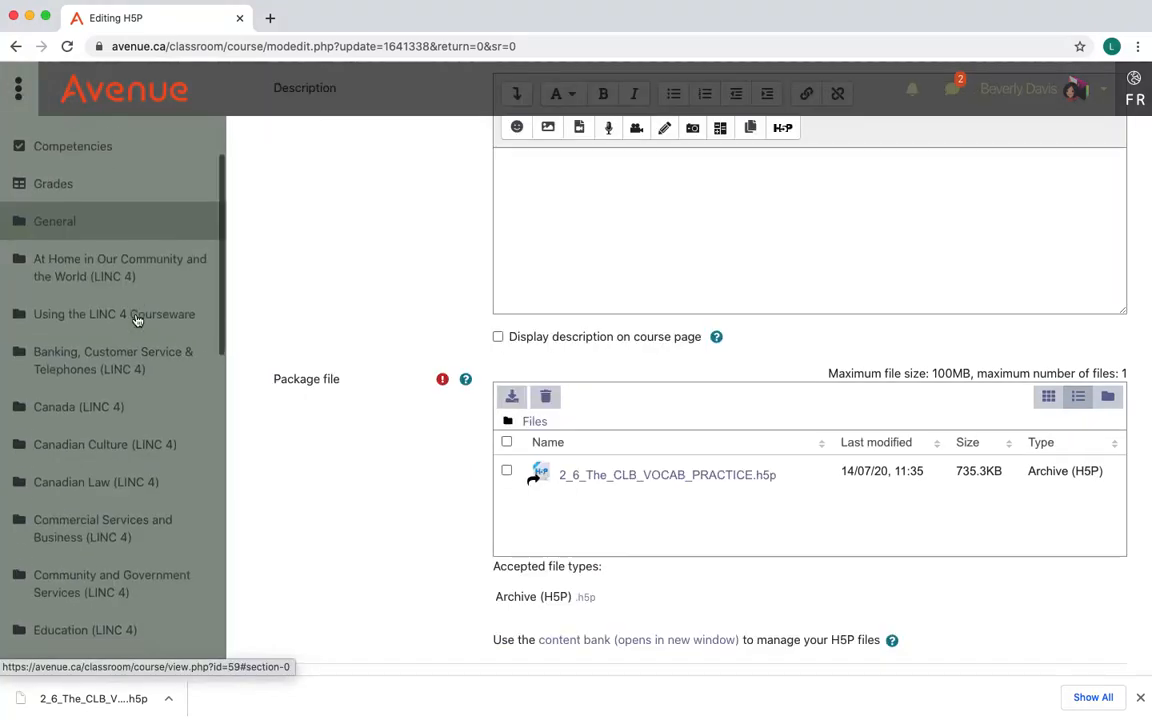
scroll(137, 320, "down", 3)
scroll(137, 320, "down", 4)
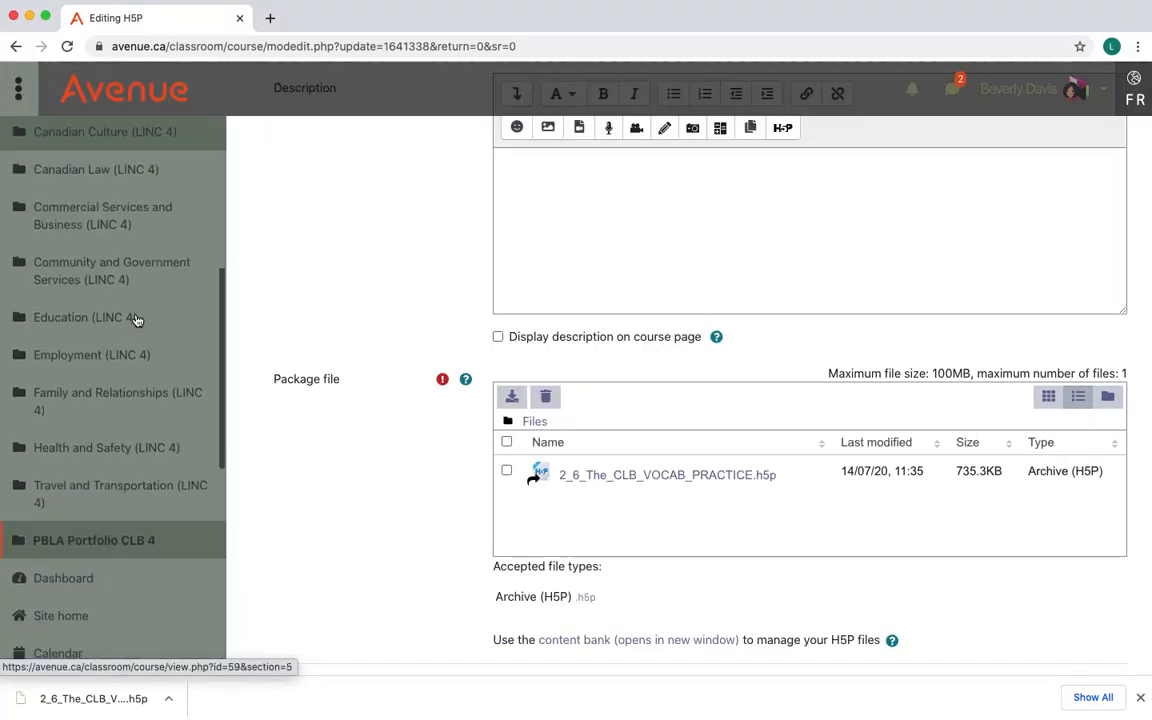
scroll(138, 321, "down", 1)
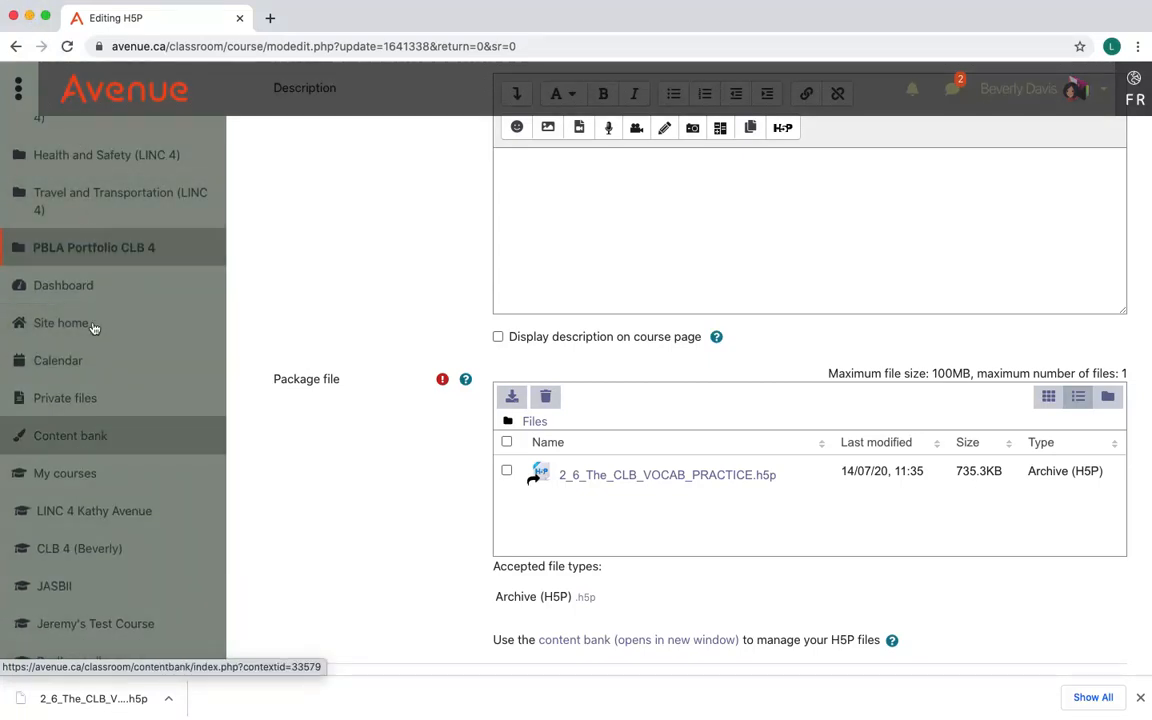
left_click(96, 437)
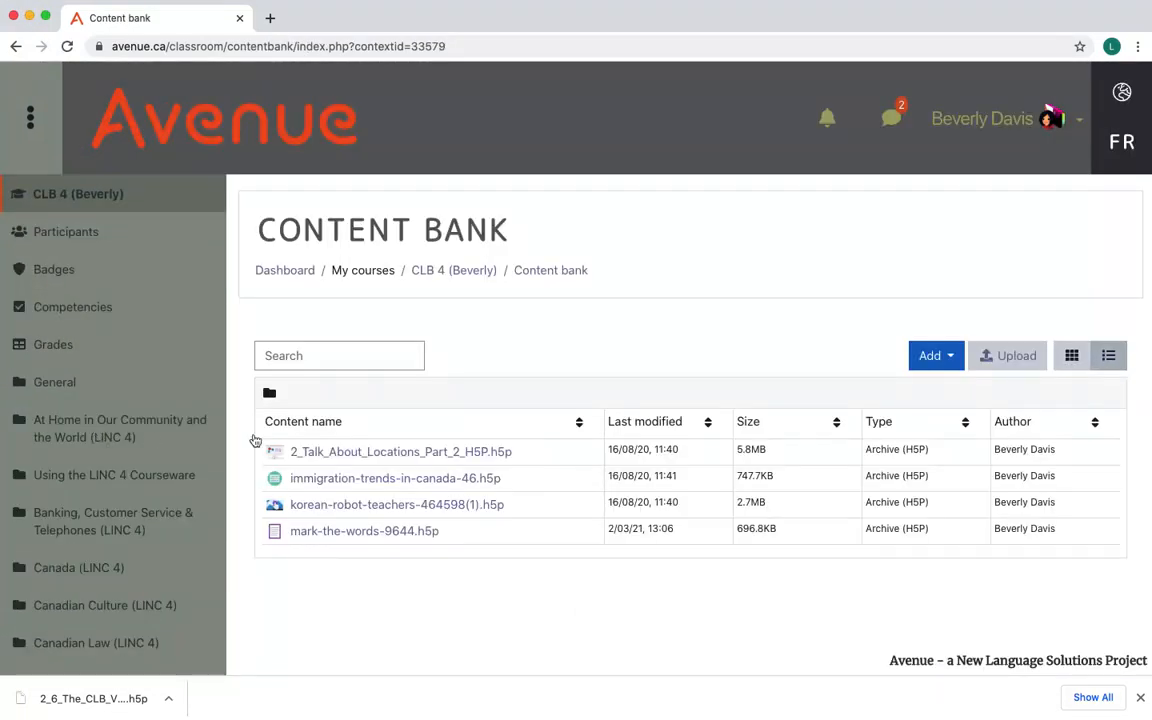
- Upload the downloaded 2_6_The_CLB_VOCAB_PRACTICE.h5p from the Downloads folder to the course's content bank, leaving the licence unspecified, and save the changes
left_click(1012, 358)
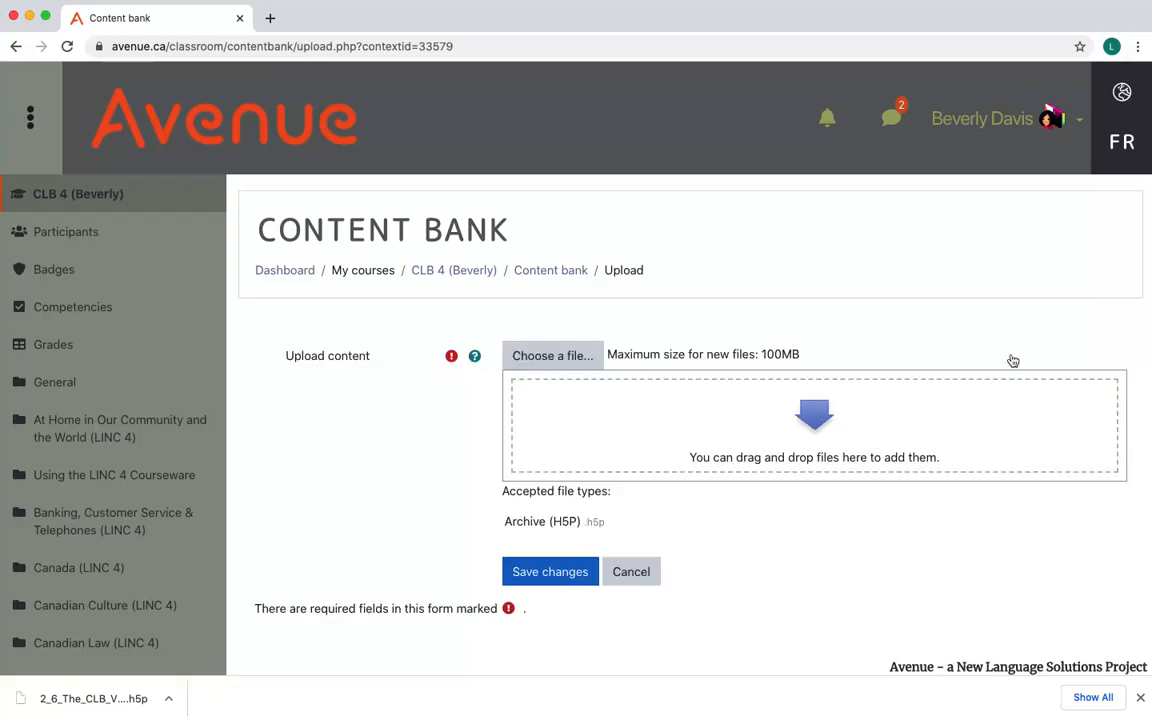
left_click(543, 355)
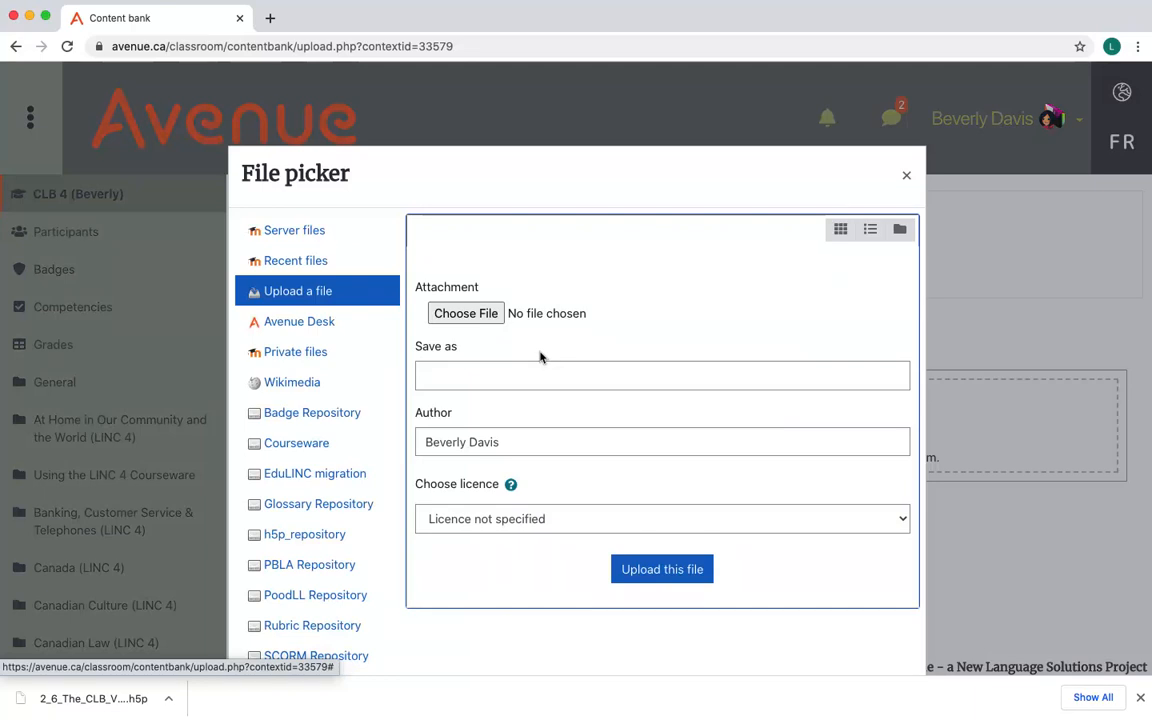
left_click(466, 313)
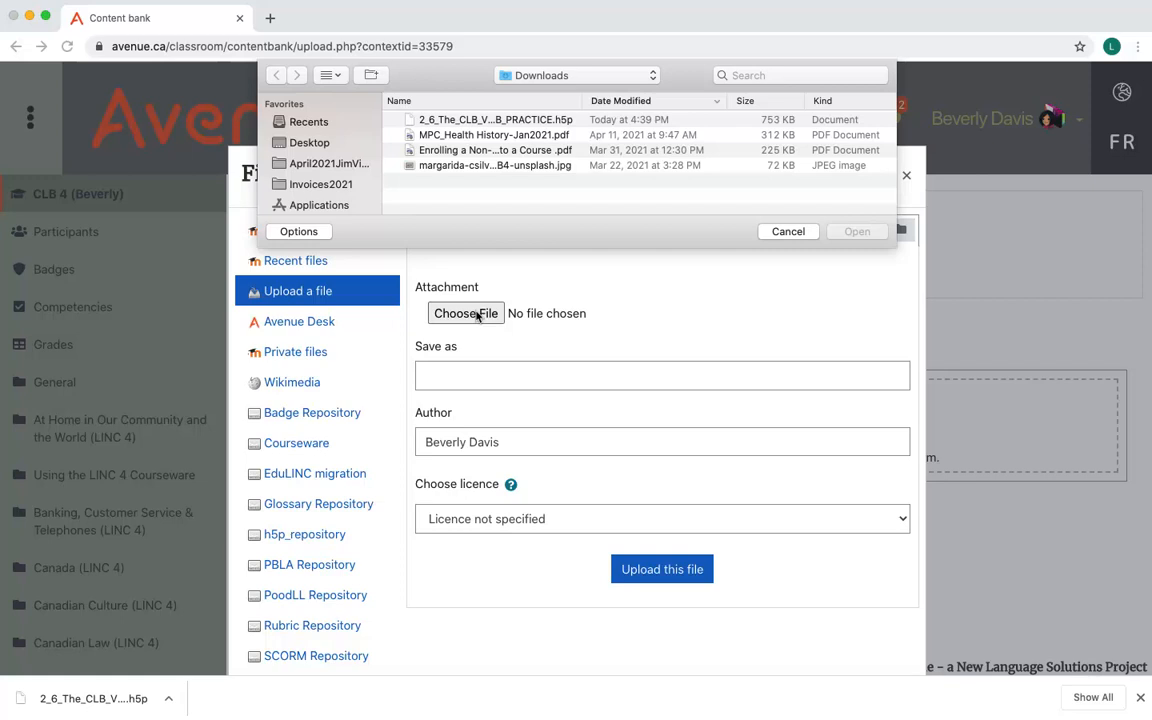
left_click(527, 121)
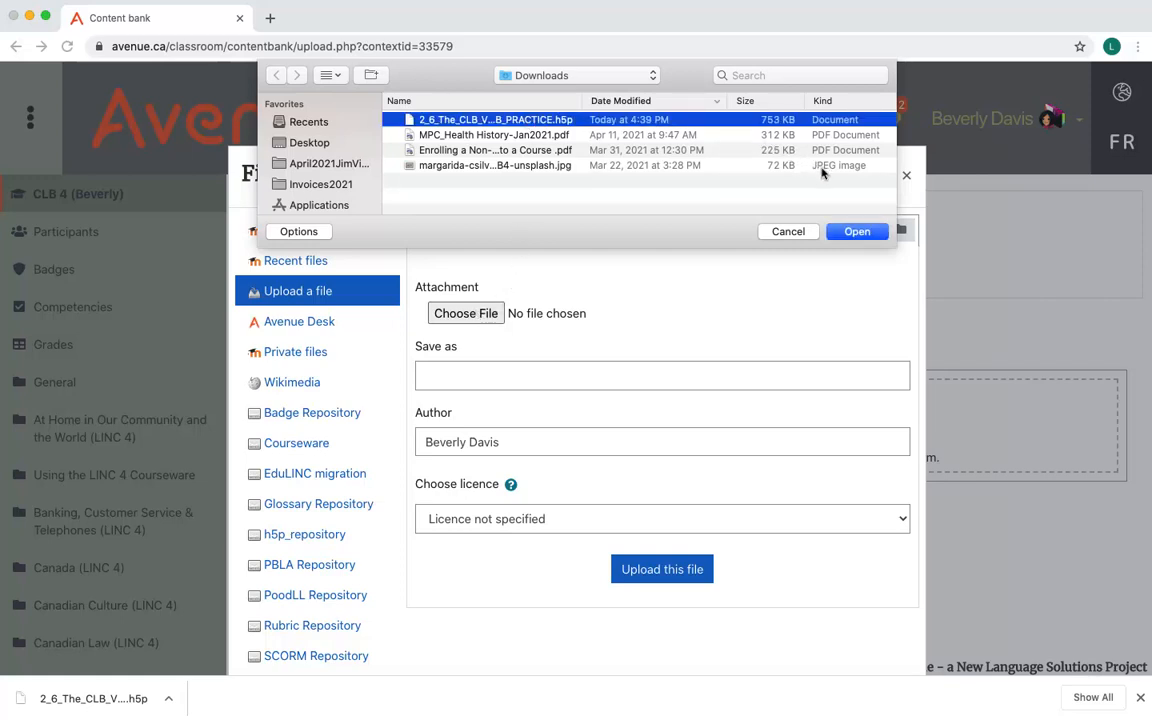
left_click(858, 230)
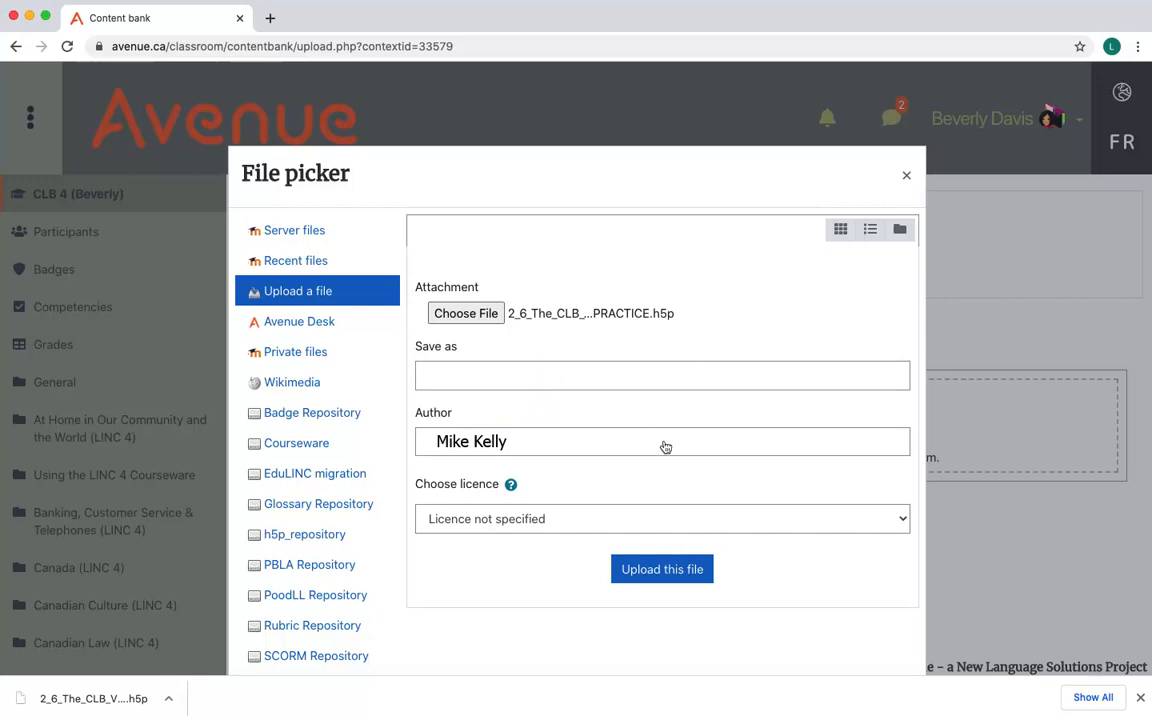
left_click(657, 570)
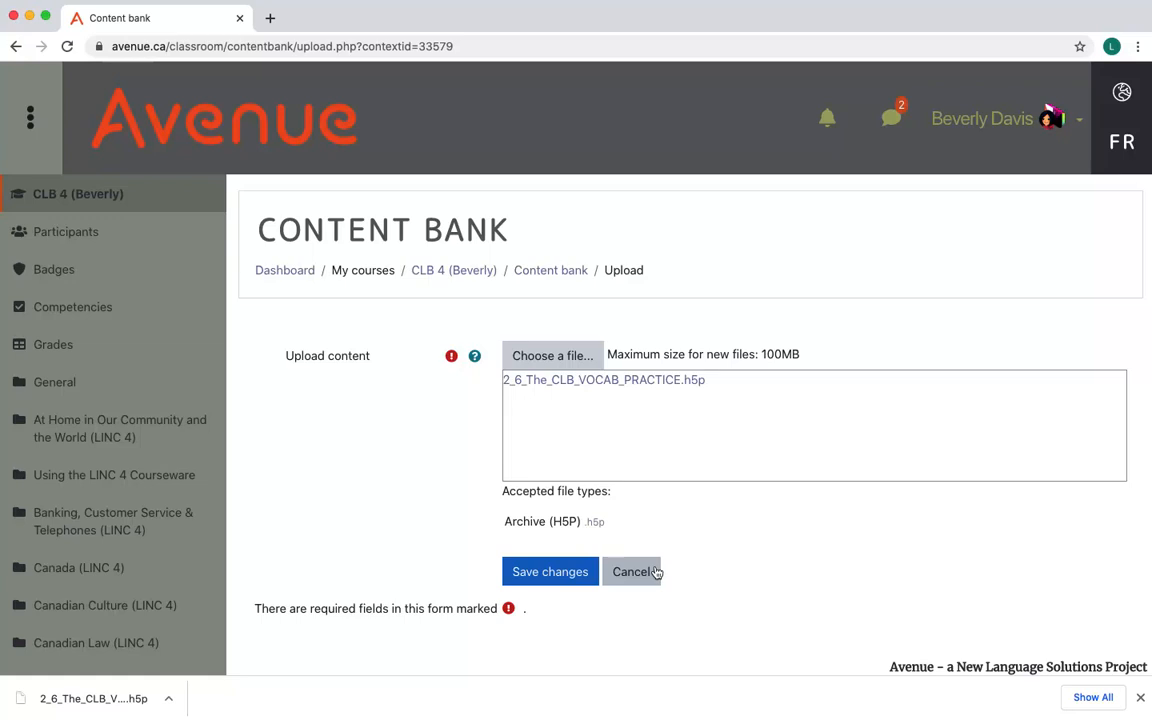
left_click(549, 575)
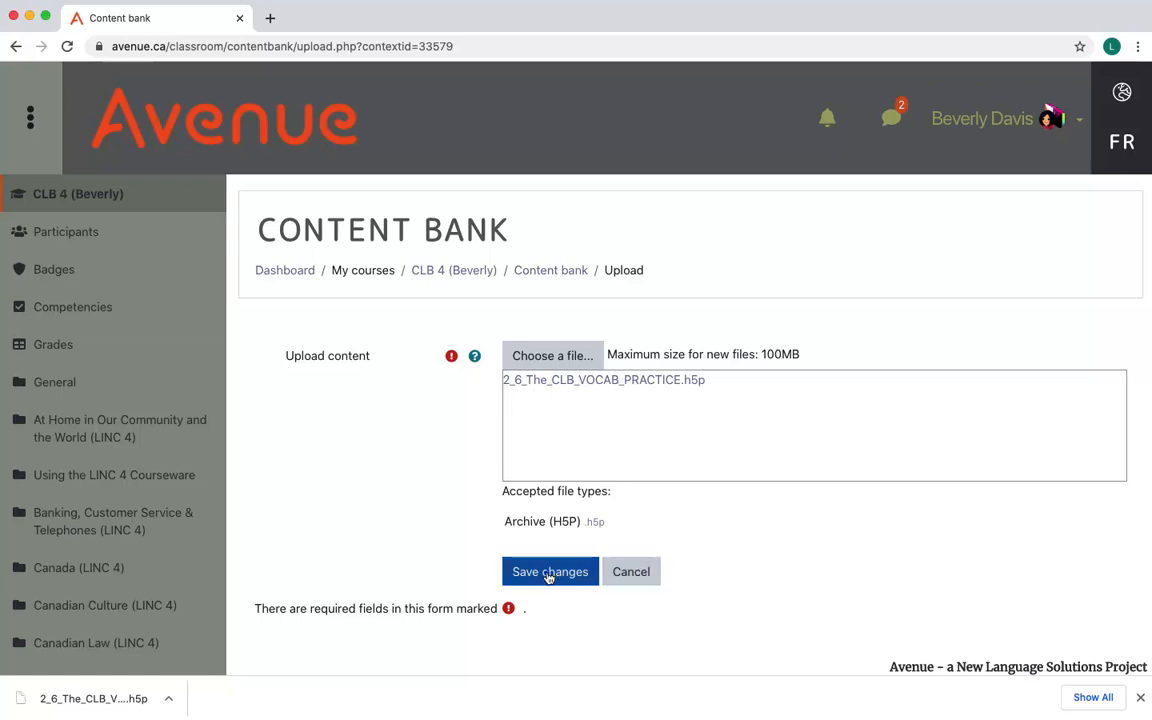